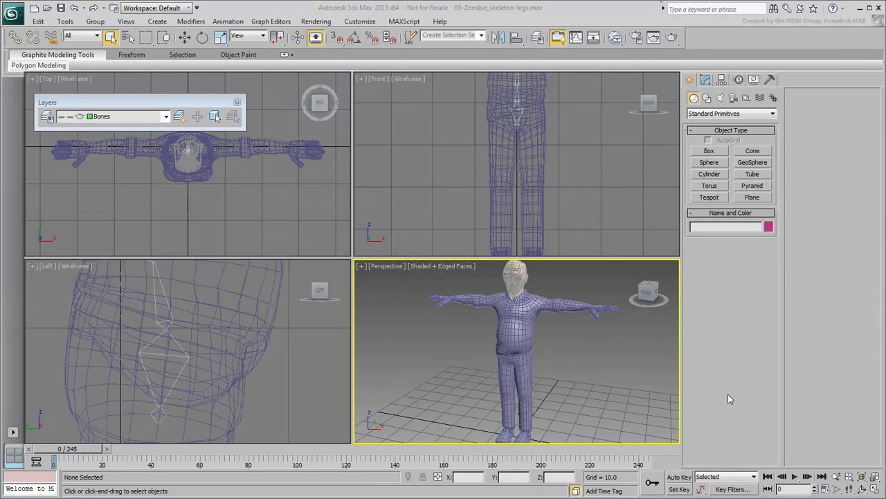
Maximize the Left viewport, then zoom out and pan to frame the whole leg from hip to foot
{"action": "left_click", "coordinate": [280, 379]}
{"action": "key", "text": "alt+w"}
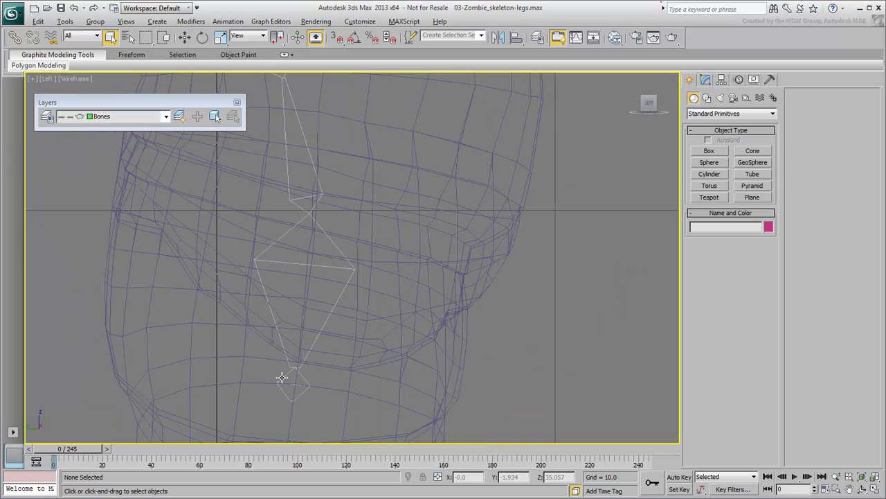
{"action": "scroll", "coordinate": [357, 320], "scroll_direction": "down", "scroll_amount": 5}
{"action": "mouse_move", "coordinate": [356, 353]}
{"action": "middle_mouse_down"}
{"action": "mouse_move", "coordinate": [368, 237]}
{"action": "mouse_move", "coordinate": [375, 257]}
{"action": "middle_mouse_up"}
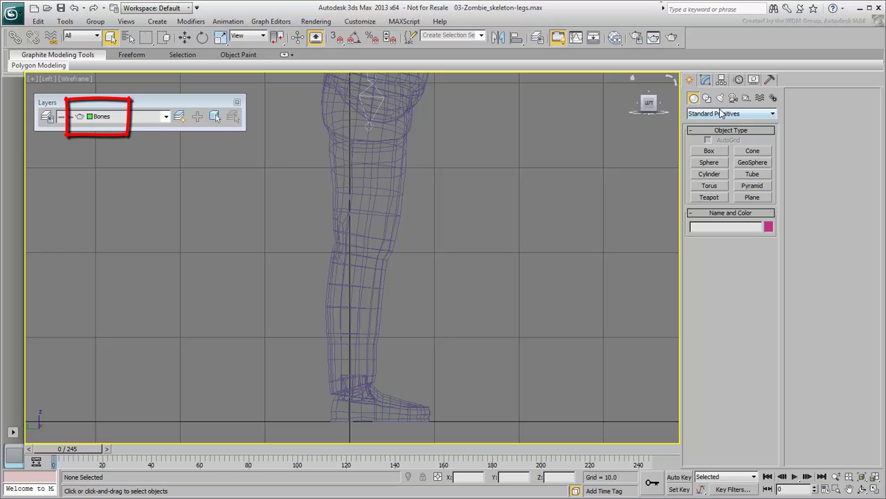
Create a bone chain in the Left view through the hip, knee, ankle and toe points, ending at Bone005
{"action": "left_click", "coordinate": [774, 98]}
{"action": "left_click", "coordinate": [702, 151]}
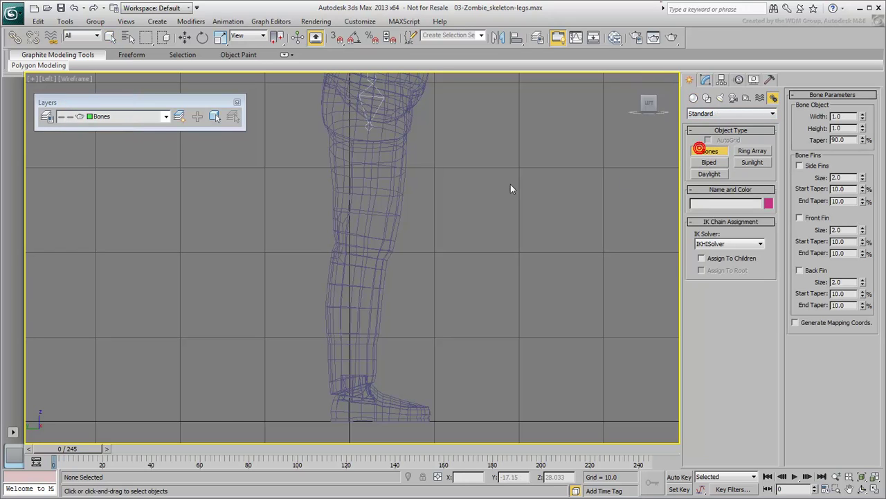
{"action": "left_click", "coordinate": [355, 127]}
{"action": "left_click", "coordinate": [363, 239]}
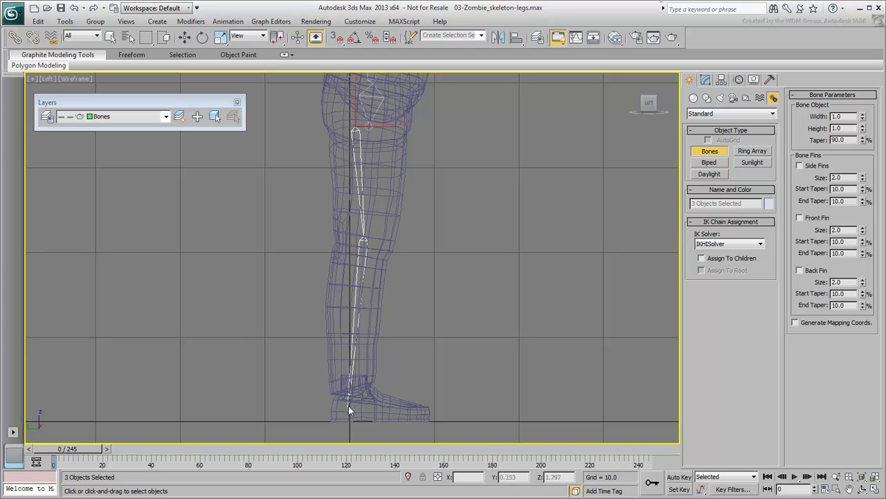
{"action": "left_click", "coordinate": [347, 388]}
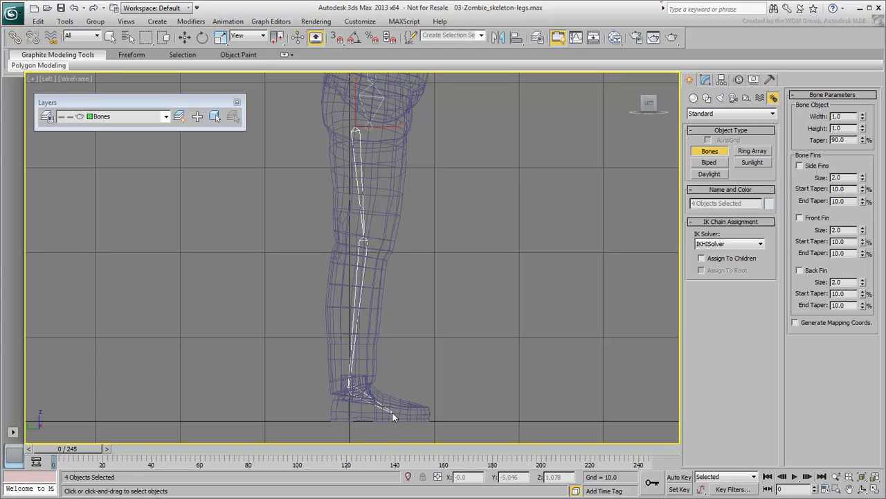
{"action": "left_click", "coordinate": [427, 415]}
{"action": "right_click", "coordinate": [427, 415]}
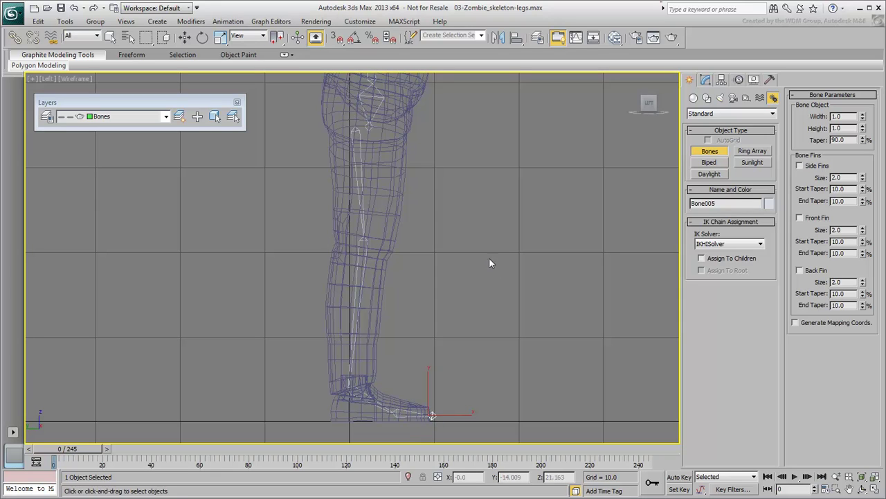
Turn on Bone Edit Mode from Animation > Bone Tools
{"action": "left_click", "coordinate": [236, 22]}
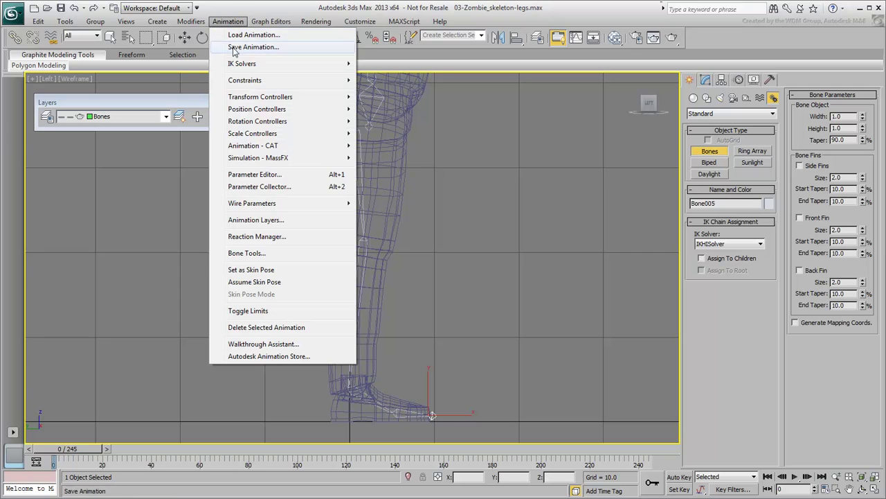
{"action": "left_click", "coordinate": [243, 253]}
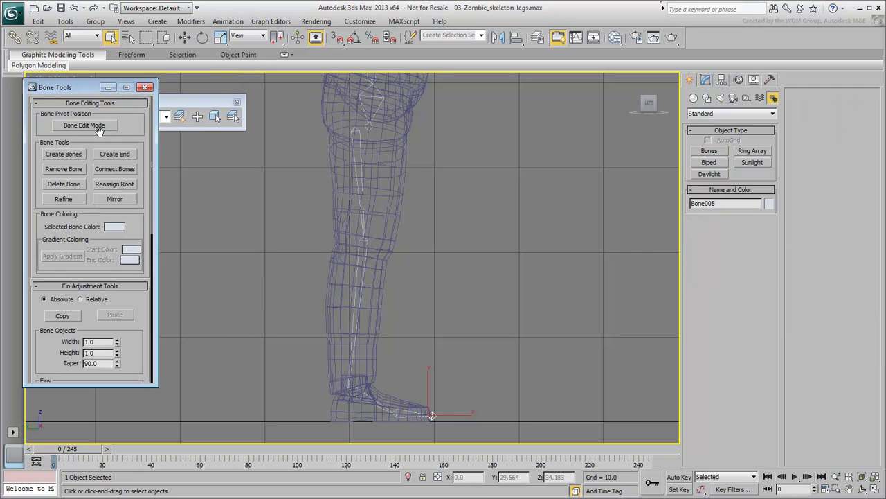
{"action": "left_click", "coordinate": [97, 126]}
Move Bone001's hip joint higher so it sits inside the zombie's hip
{"action": "left_click_drag", "start_coordinate": [443, 156], "coordinate": [318, 178]}
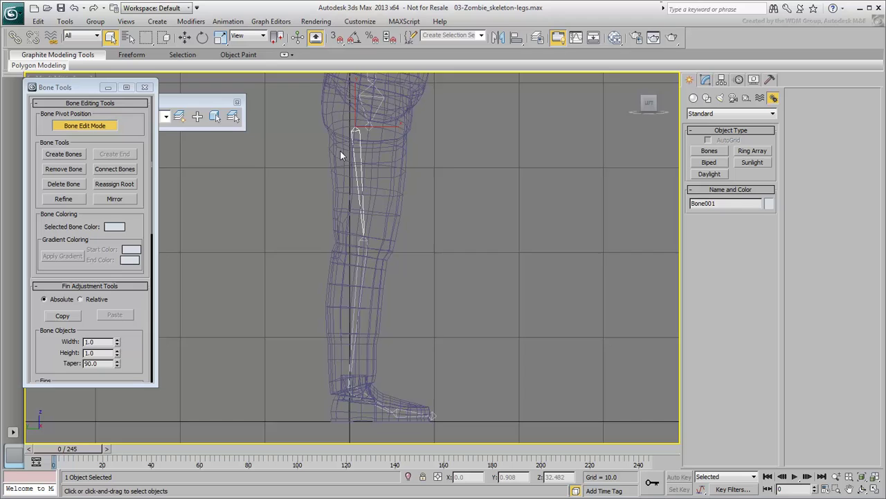
{"action": "scroll", "coordinate": [352, 182], "scroll_direction": "up", "scroll_amount": 8}
{"action": "right_click", "coordinate": [354, 236]}
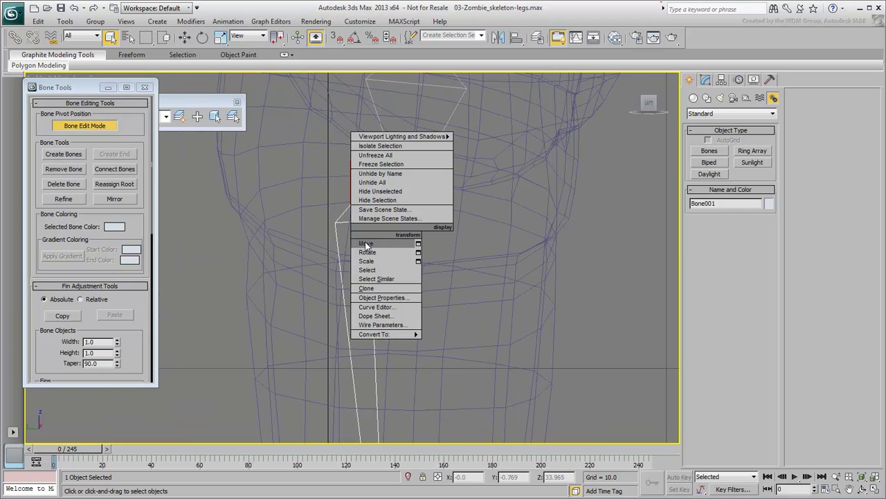
{"action": "left_click", "coordinate": [366, 244]}
{"action": "left_click_drag", "start_coordinate": [363, 191], "coordinate": [421, 131]}
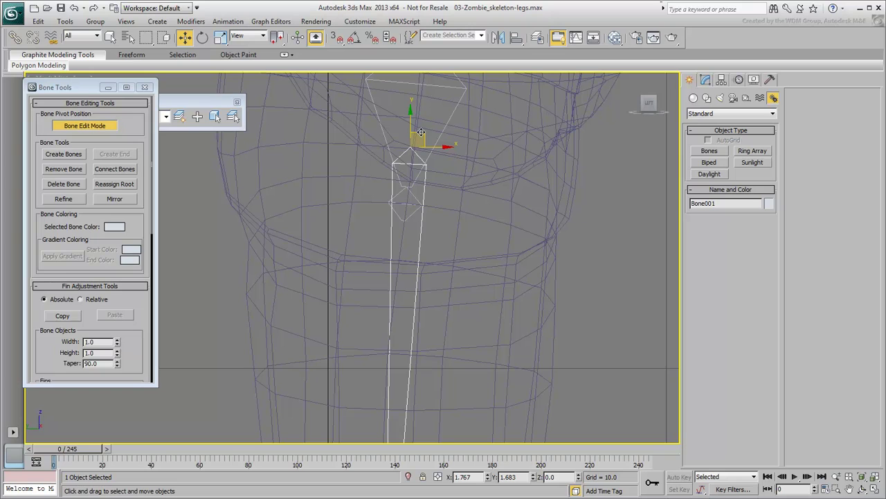
{"action": "left_click_drag", "start_coordinate": [421, 132], "coordinate": [423, 109]}
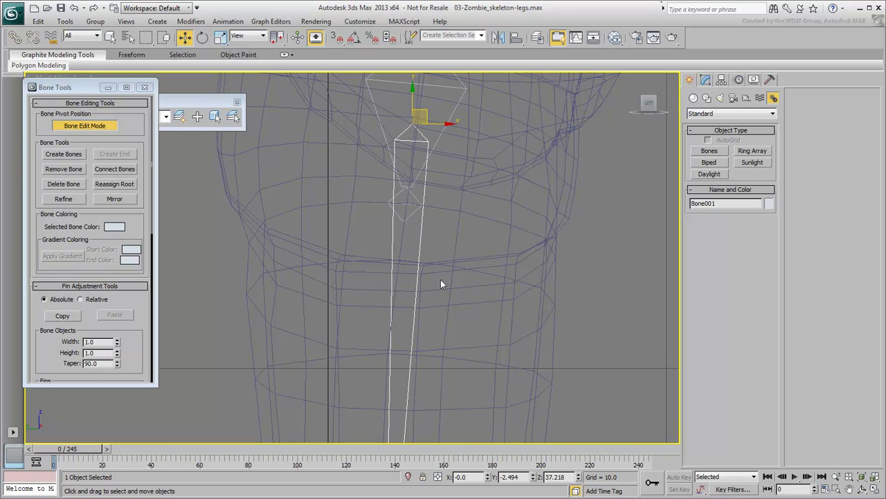
Shift Bone002's knee joint slightly right to fit the leg mesh
{"action": "scroll", "coordinate": [441, 279], "scroll_direction": "up", "scroll_amount": 3}
{"action": "scroll", "coordinate": [443, 247], "scroll_direction": "down", "scroll_amount": 5}
{"action": "middle_click_drag", "start_coordinate": [439, 243], "coordinate": [440, 220]}
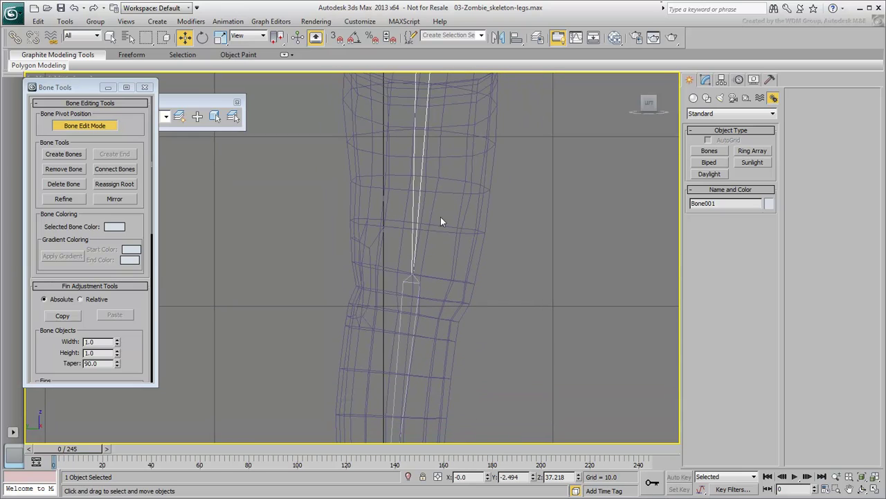
{"action": "left_click", "coordinate": [414, 314]}
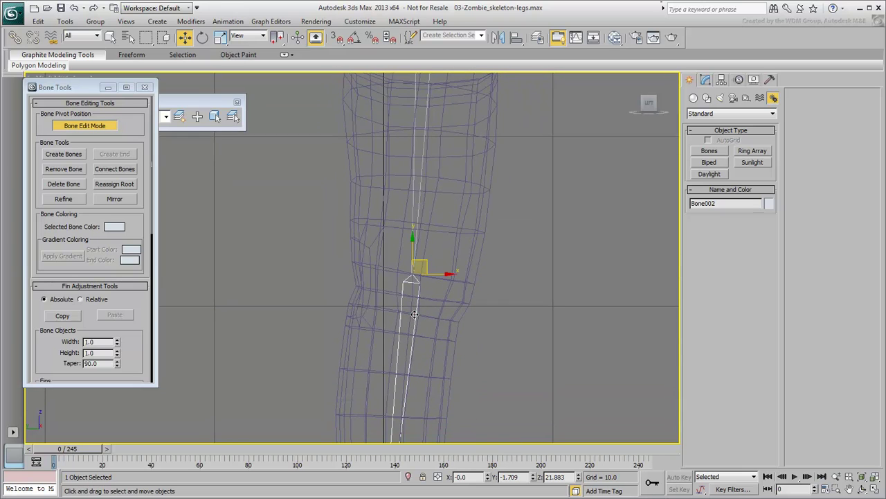
{"action": "left_click_drag", "start_coordinate": [414, 315], "coordinate": [421, 314]}
Adjust the ankle and toe joints to fit the foot, then select all five leg bones
{"action": "middle_click_drag", "start_coordinate": [517, 368], "coordinate": [500, 108]}
{"action": "left_click_drag", "start_coordinate": [373, 317], "coordinate": [388, 317]}
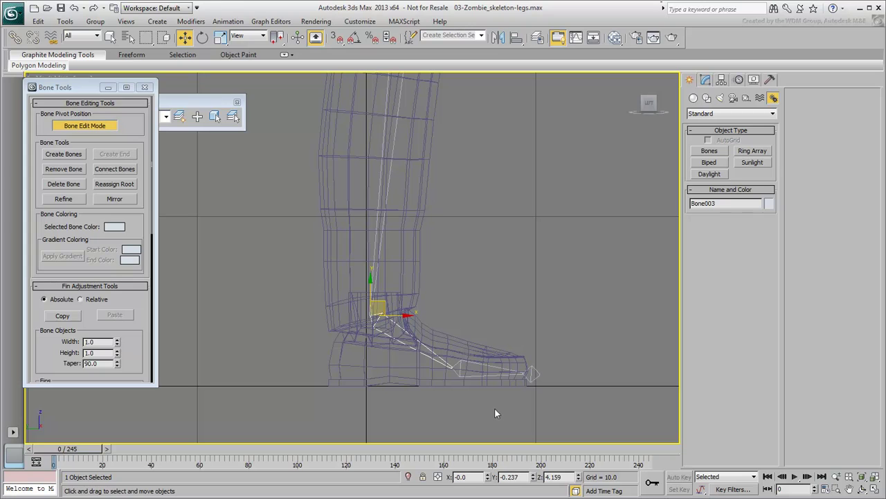
{"action": "left_click_drag", "start_coordinate": [460, 368], "coordinate": [483, 382]}
{"action": "scroll", "coordinate": [486, 243], "scroll_direction": "down", "scroll_amount": 5}
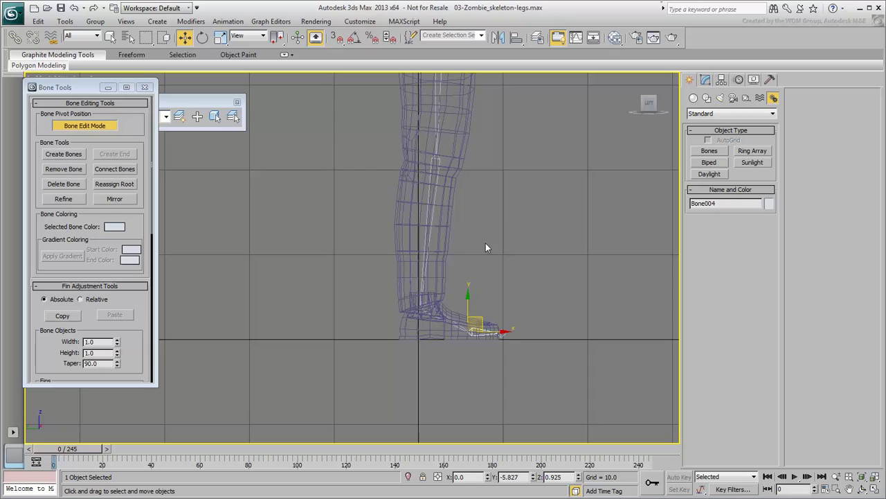
{"action": "left_click_drag", "start_coordinate": [571, 203], "coordinate": [316, 435]}
{"action": "scroll", "coordinate": [104, 291], "scroll_direction": "down", "scroll_amount": 10}
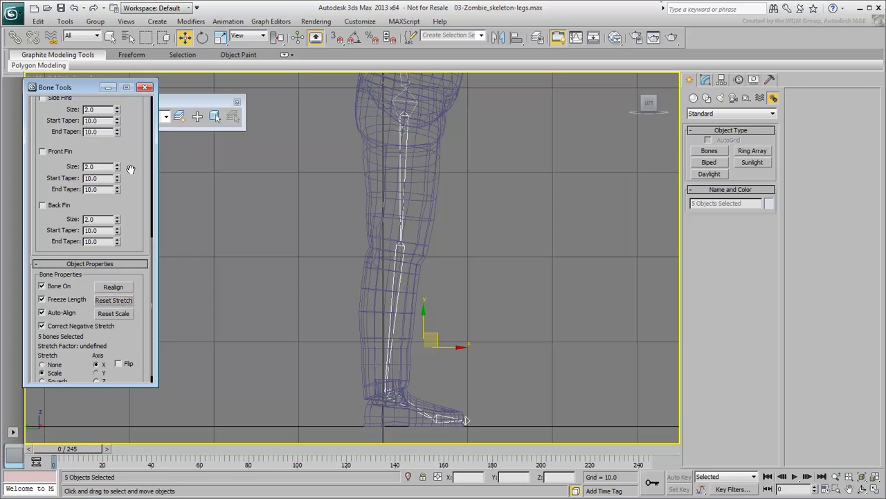
Recreate the end bone at the toe tip from Bone004 and switch to the Front view
{"action": "scroll", "coordinate": [132, 159], "scroll_direction": "up", "scroll_amount": 10}
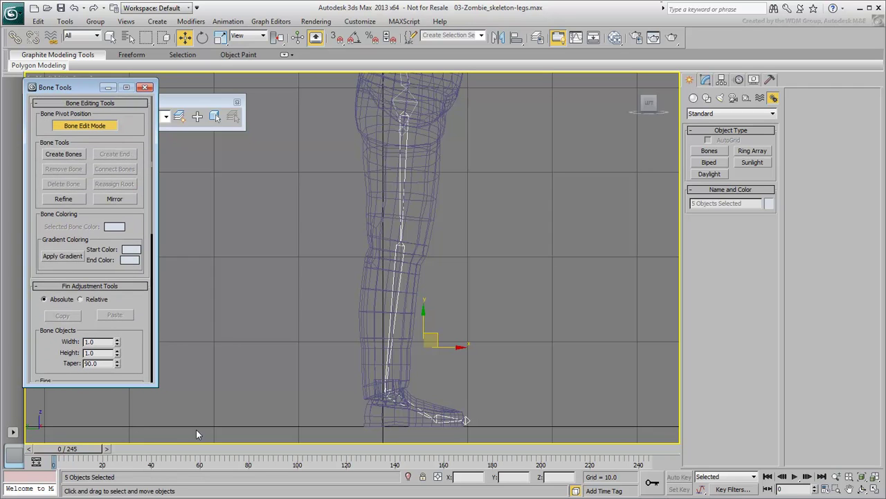
{"action": "scroll", "coordinate": [396, 333], "scroll_direction": "up", "scroll_amount": 5}
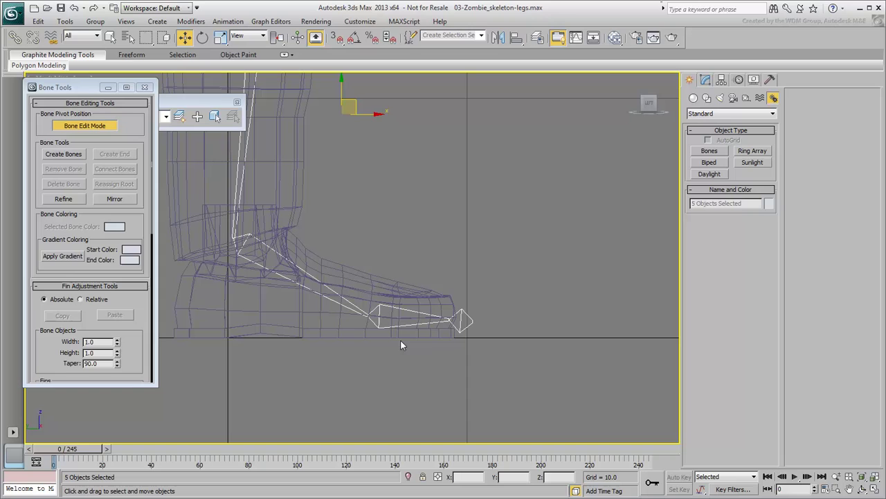
{"action": "left_click_drag", "start_coordinate": [525, 267], "coordinate": [470, 339]}
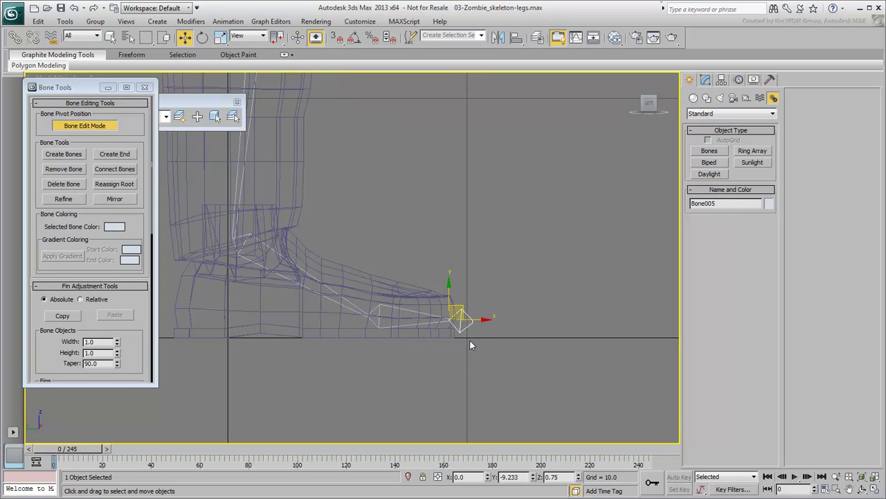
{"action": "left_click", "coordinate": [469, 340]}
{"action": "left_click_drag", "start_coordinate": [475, 257], "coordinate": [424, 366]}
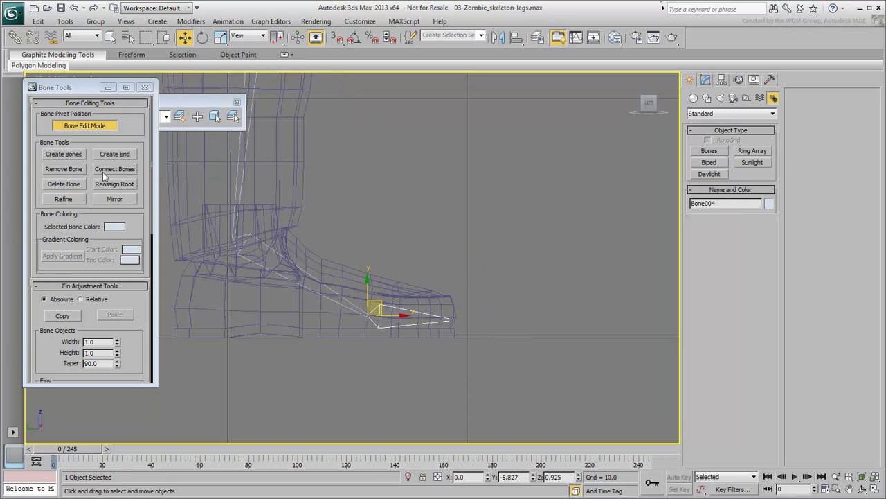
{"action": "left_click", "coordinate": [114, 154]}
{"action": "key", "text": "f"}
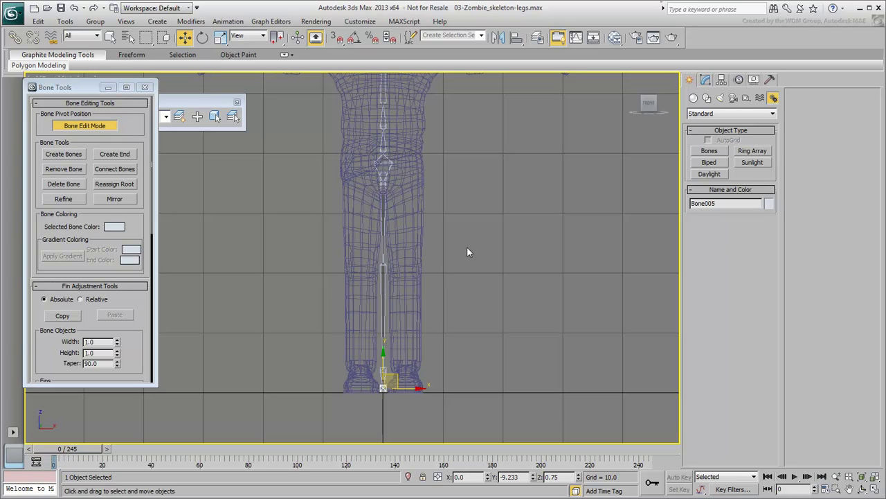
With Bone Edit Mode off, move the leg chain from Bone001 right into the other leg
{"action": "left_click", "coordinate": [89, 125]}
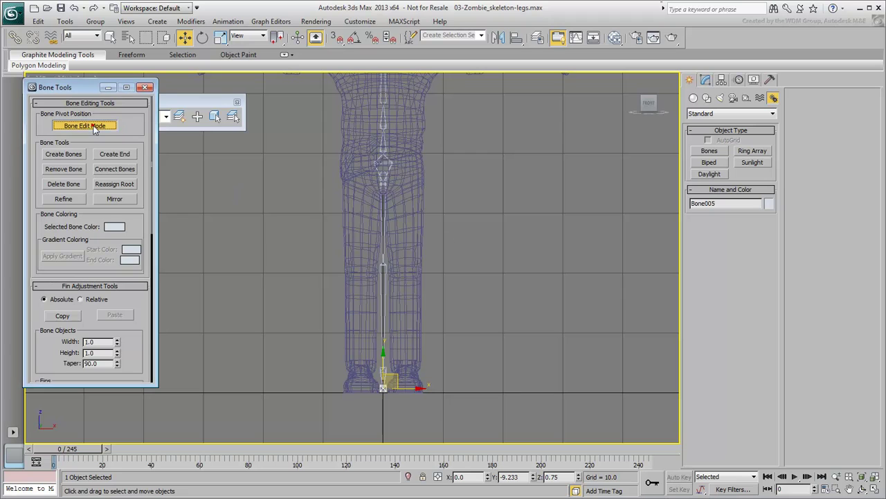
{"action": "left_click", "coordinate": [383, 227]}
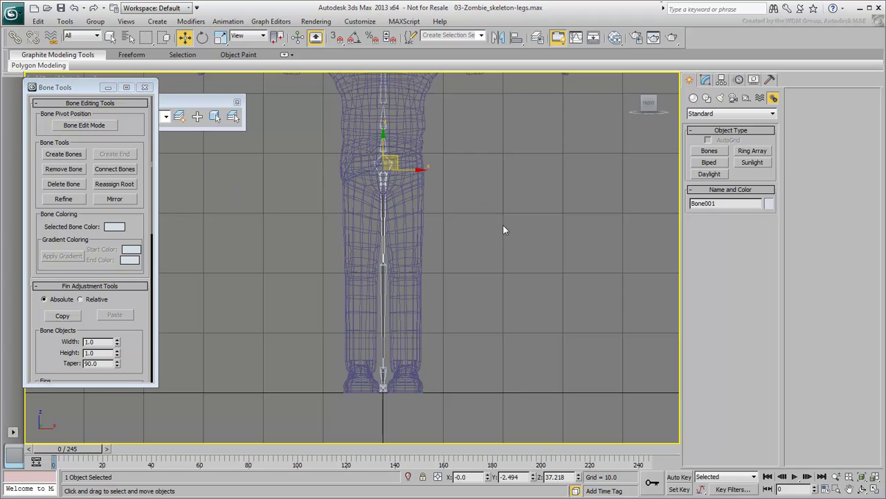
{"action": "scroll", "coordinate": [403, 200], "scroll_direction": "up", "scroll_amount": 8}
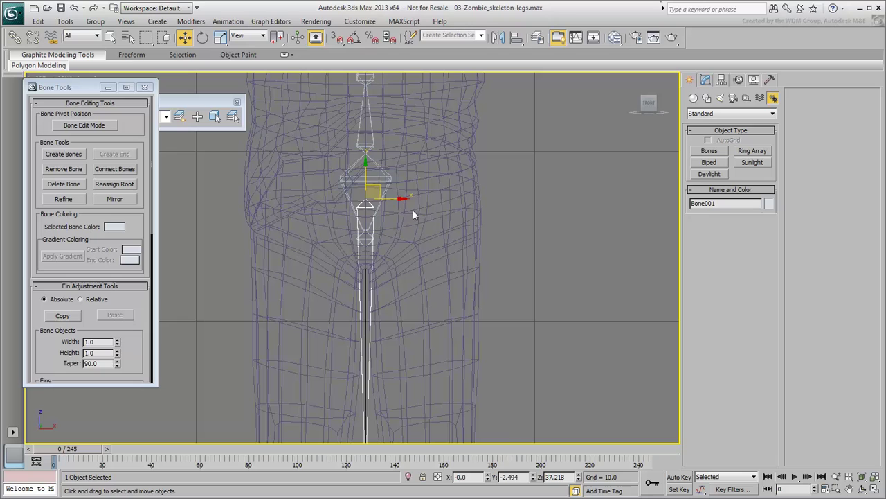
{"action": "left_click_drag", "start_coordinate": [396, 199], "coordinate": [465, 203]}
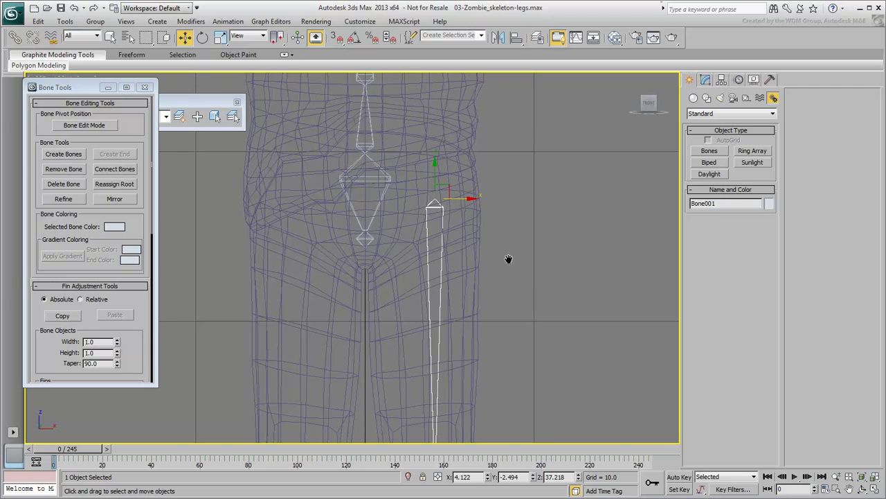
{"action": "scroll", "coordinate": [501, 178], "scroll_direction": "down", "scroll_amount": 4}
{"action": "scroll", "coordinate": [501, 178], "scroll_direction": "down", "scroll_amount": 1}
{"action": "scroll", "coordinate": [500, 270], "scroll_direction": "up", "scroll_amount": 1}
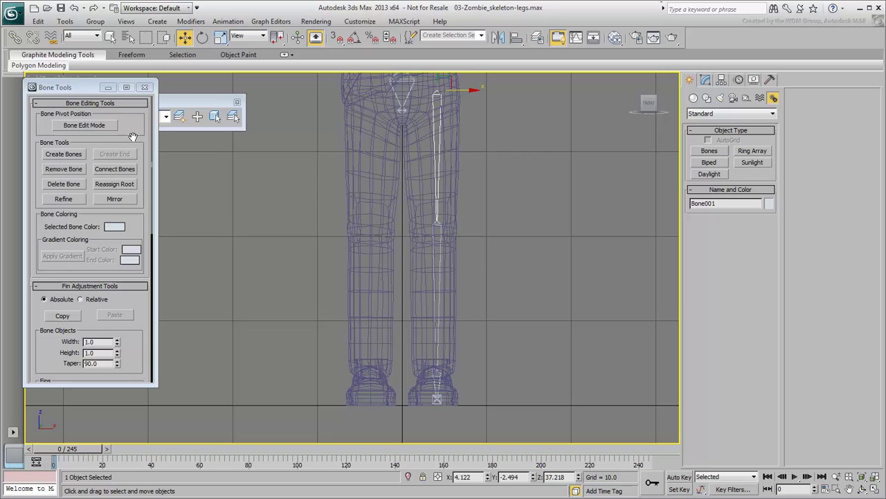
Re-enable Bone Edit Mode and fit Bone002's knee joint at X 4.122, Y -2.1, Z 21.852
{"action": "left_click", "coordinate": [97, 125]}
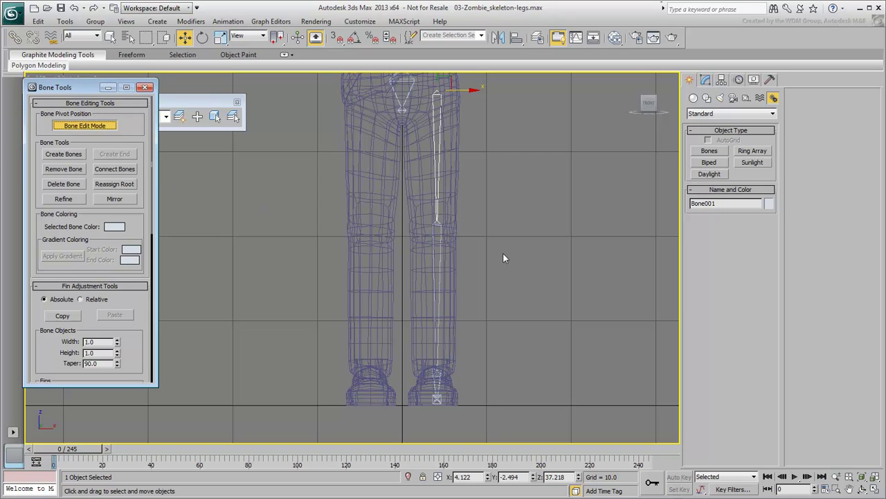
{"action": "left_click_drag", "start_coordinate": [501, 253], "coordinate": [415, 263]}
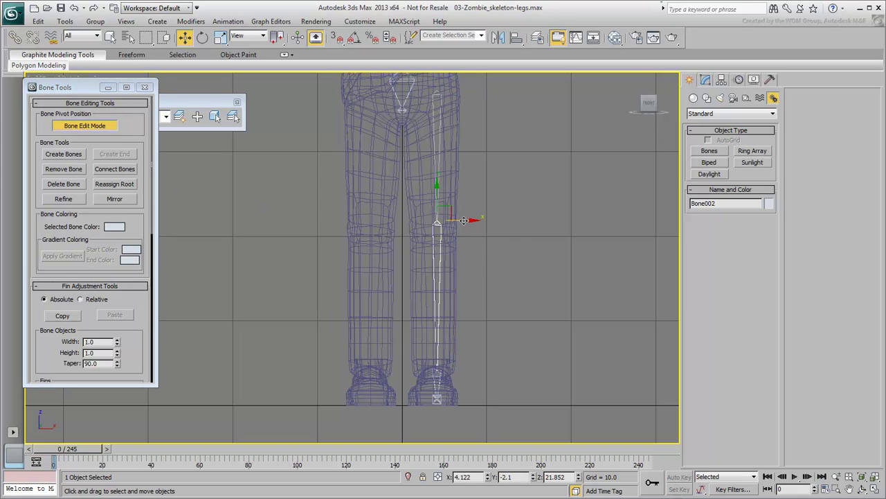
{"action": "left_click_drag", "start_coordinate": [463, 220], "coordinate": [497, 220]}
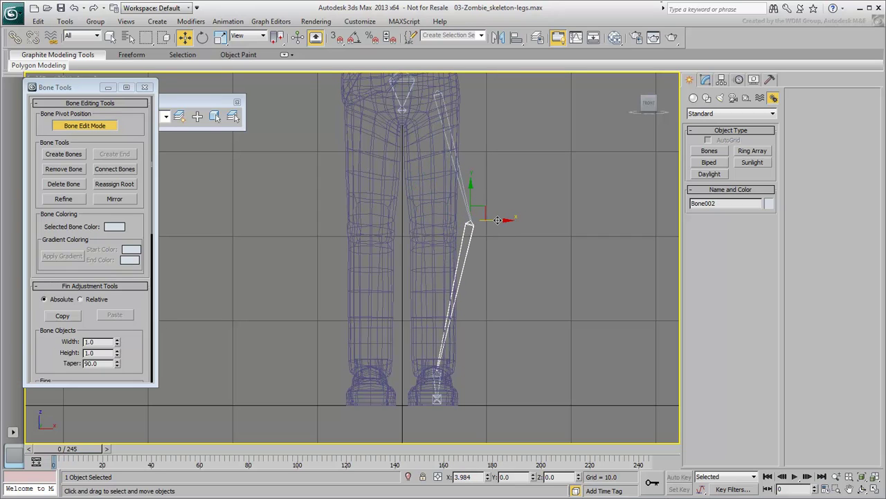
{"action": "right_click", "coordinate": [497, 221]}
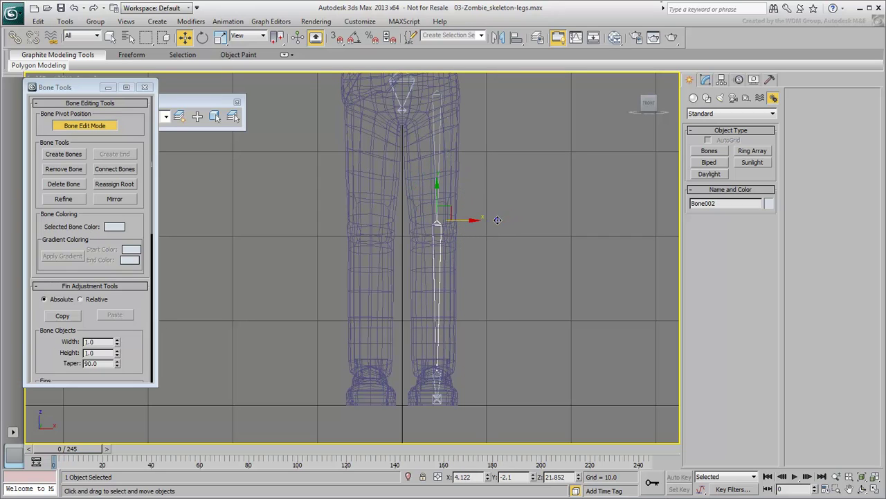
Turn off Bone Edit Mode and rotate the thigh bone Bone001 slightly
{"action": "left_click", "coordinate": [88, 126]}
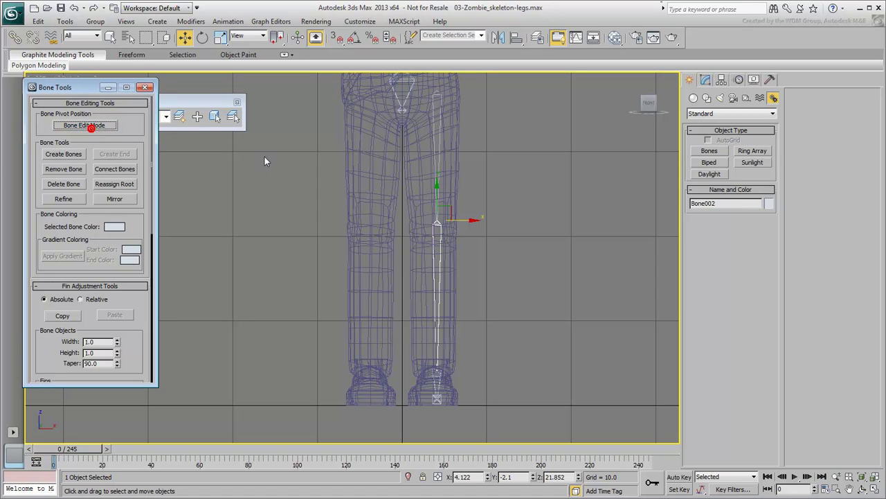
{"action": "left_click", "coordinate": [524, 147]}
{"action": "right_click", "coordinate": [482, 146]}
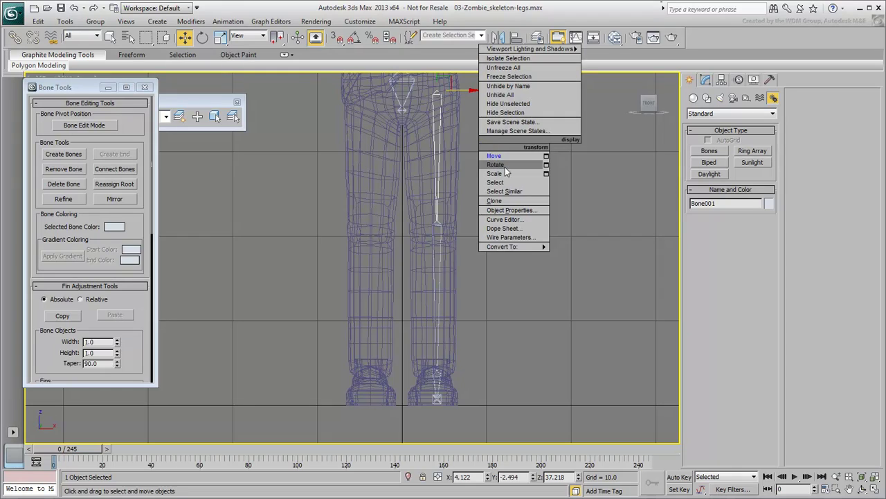
{"action": "left_click", "coordinate": [504, 167]}
{"action": "left_click_drag", "start_coordinate": [462, 110], "coordinate": [463, 110]}
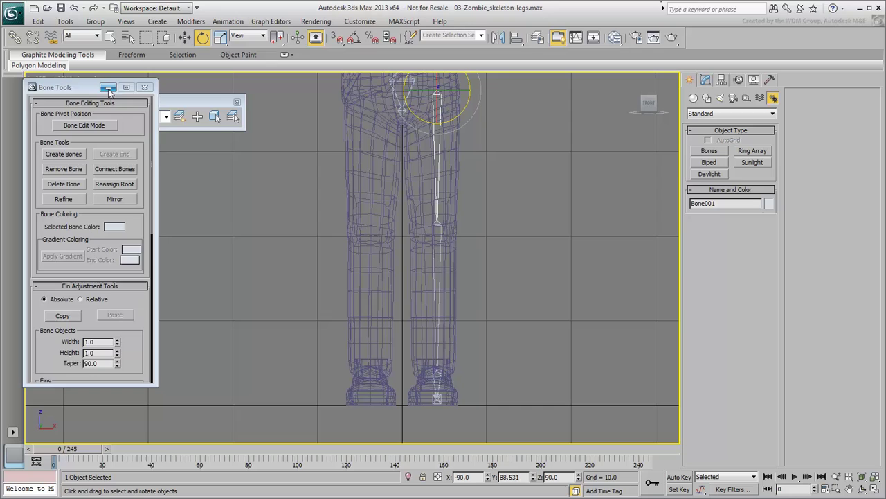
Unfreeze the Mesh layer and select zombie_mesh
{"action": "left_click_drag", "start_coordinate": [108, 89], "coordinate": [122, 147]}
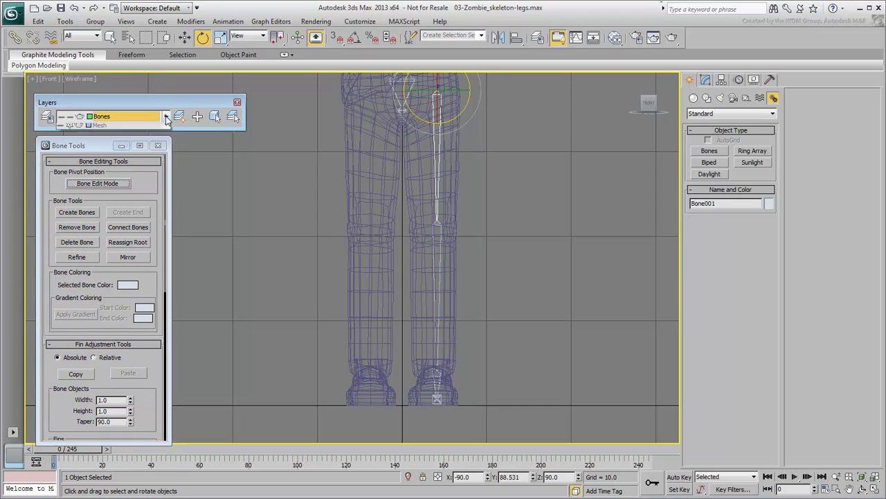
{"action": "left_click", "coordinate": [166, 117]}
{"action": "left_click", "coordinate": [69, 152]}
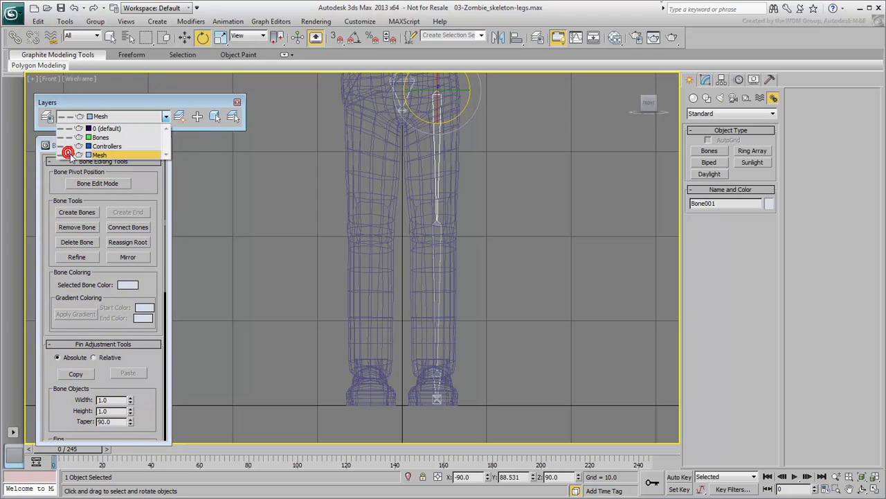
{"action": "left_click", "coordinate": [380, 213]}
{"action": "left_click", "coordinate": [380, 213]}
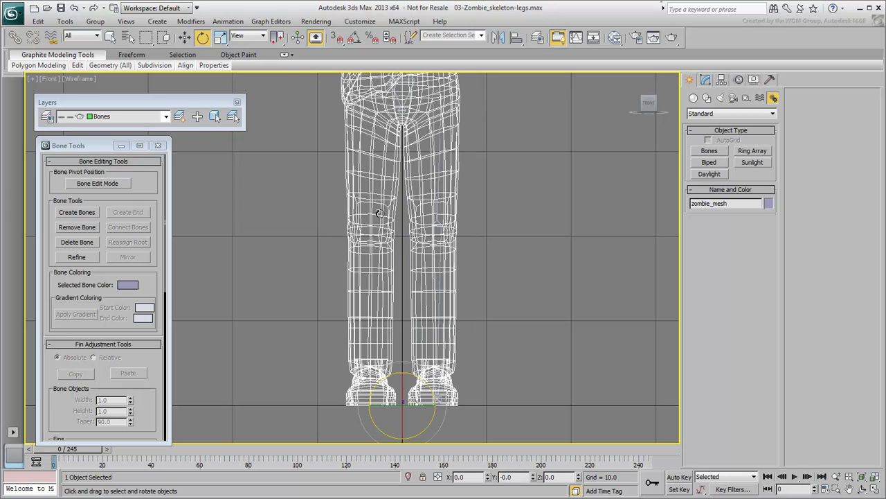
At vertex level on zombie_mesh, box-select the right foot's 399 vertices and switch to Move
{"action": "scroll", "coordinate": [481, 340], "scroll_direction": "up", "scroll_amount": 5}
{"action": "left_click", "coordinate": [705, 79]}
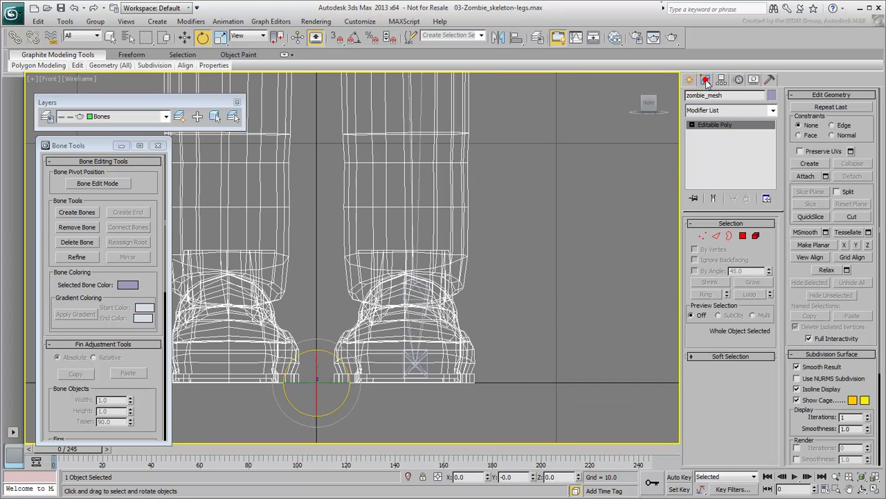
{"action": "left_click", "coordinate": [702, 235]}
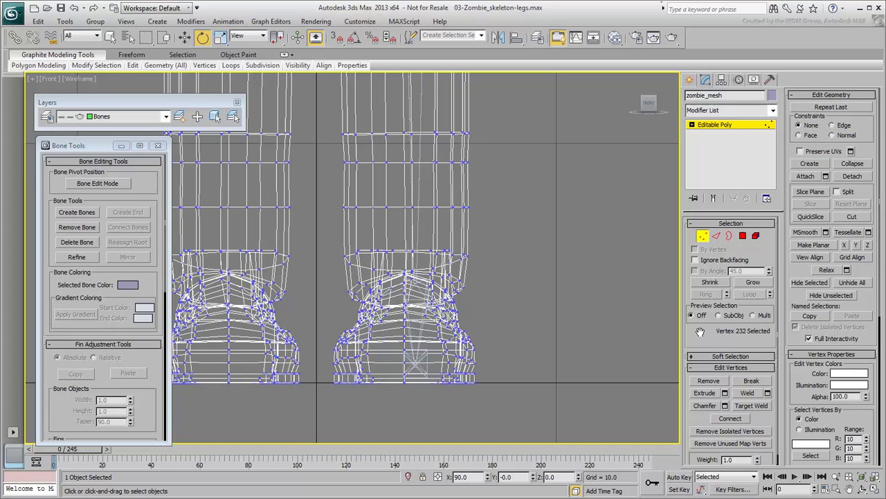
{"action": "left_click", "coordinate": [720, 357]}
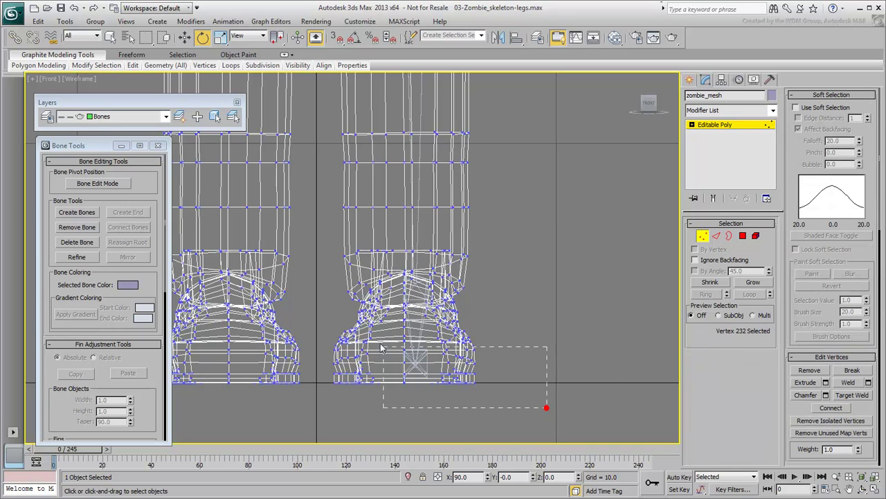
{"action": "left_click_drag", "start_coordinate": [380, 347], "coordinate": [322, 238]}
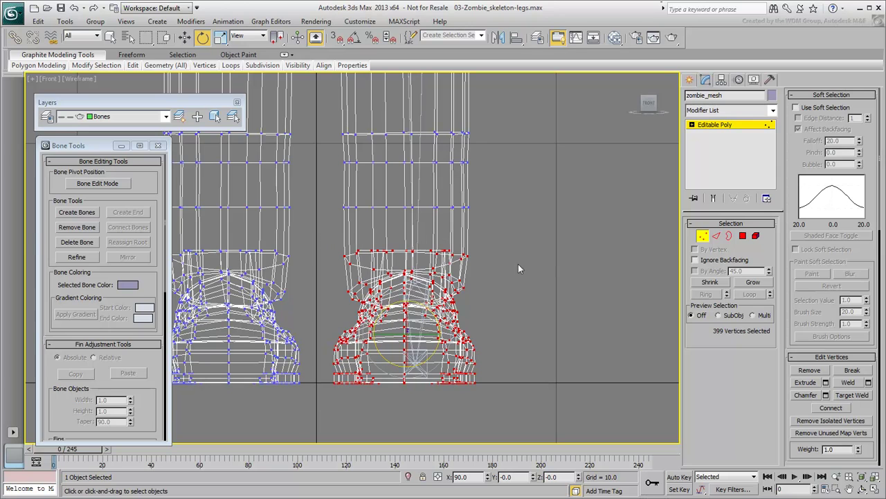
{"action": "scroll", "coordinate": [518, 263], "scroll_direction": "down", "scroll_amount": 5}
{"action": "right_click", "coordinate": [500, 259]}
{"action": "left_click", "coordinate": [576, 270]}
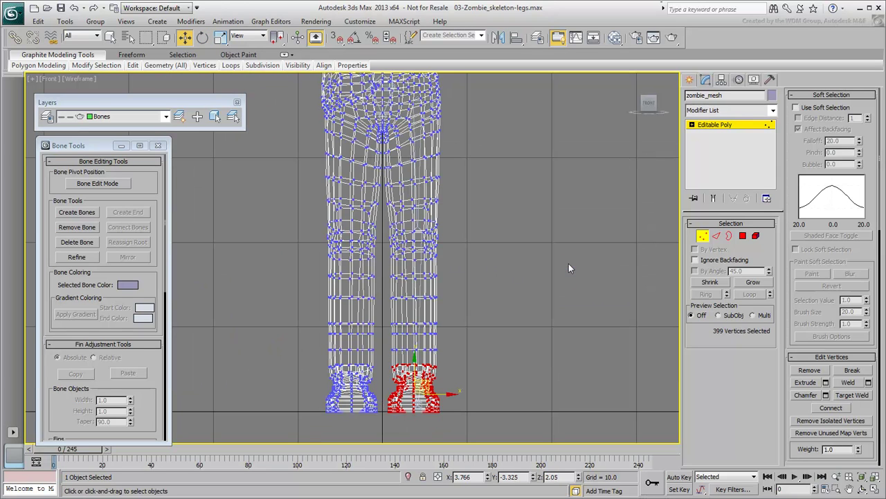
Enable Soft Selection with Edge Distance limited to 13 and a Falloff of 35.0
{"action": "left_click", "coordinate": [800, 109]}
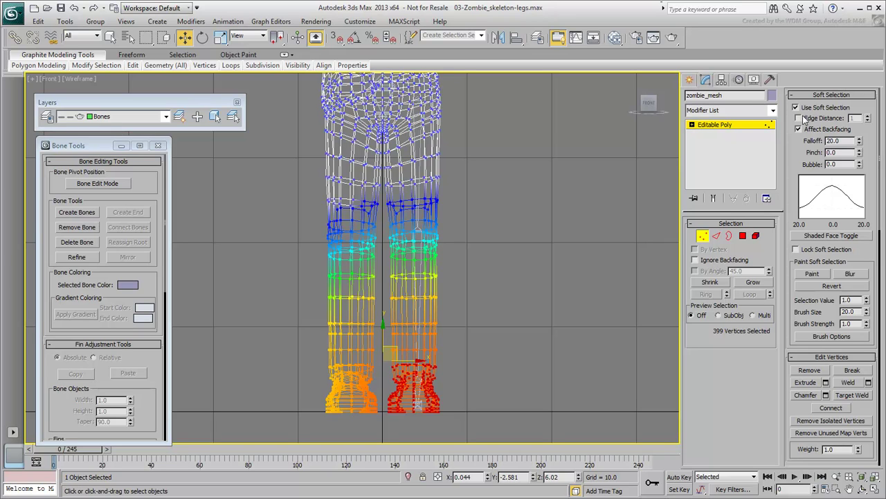
{"action": "left_click", "coordinate": [799, 118]}
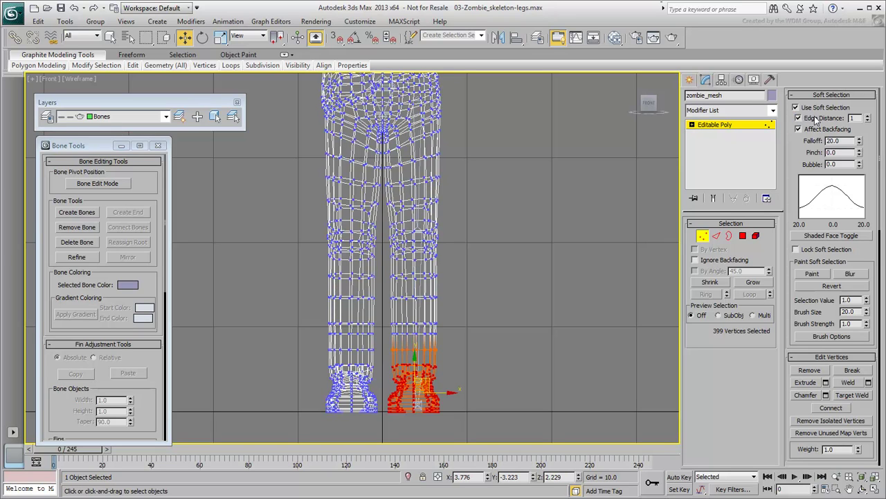
{"action": "double_click", "coordinate": [856, 119]}
{"action": "type", "text": "15"}
{"action": "key", "text": "Return"}
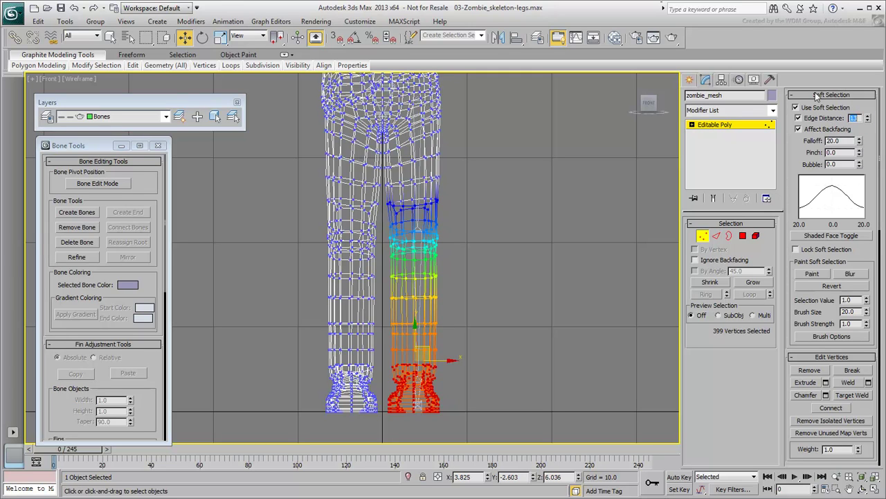
{"action": "double_click", "coordinate": [840, 140]}
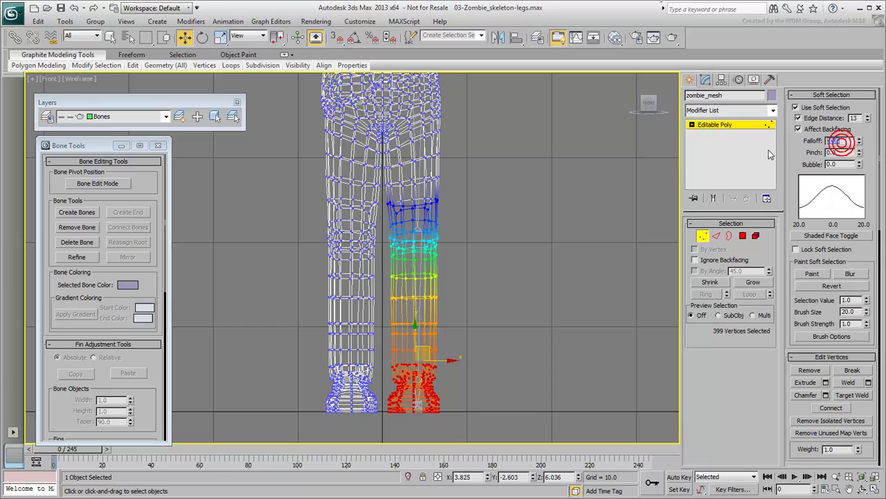
{"action": "type", "text": "35"}
{"action": "key", "text": "Return"}
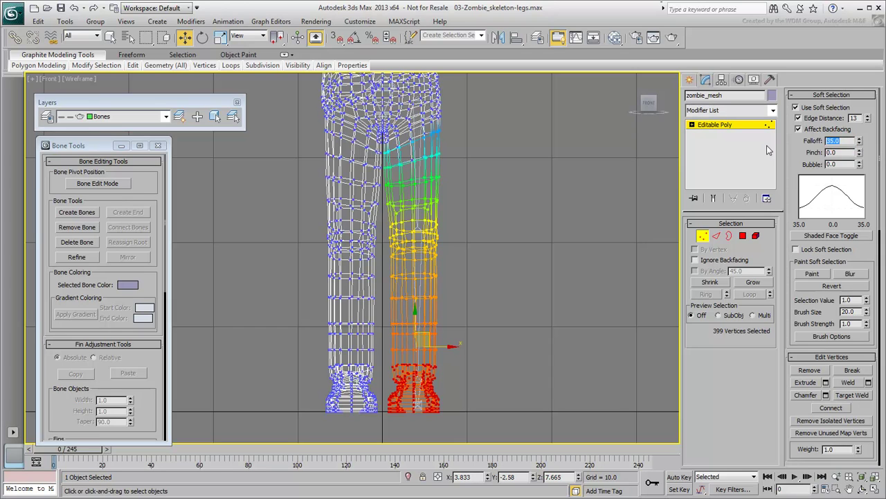
{"action": "scroll", "coordinate": [447, 331], "scroll_direction": "up", "scroll_amount": 3}
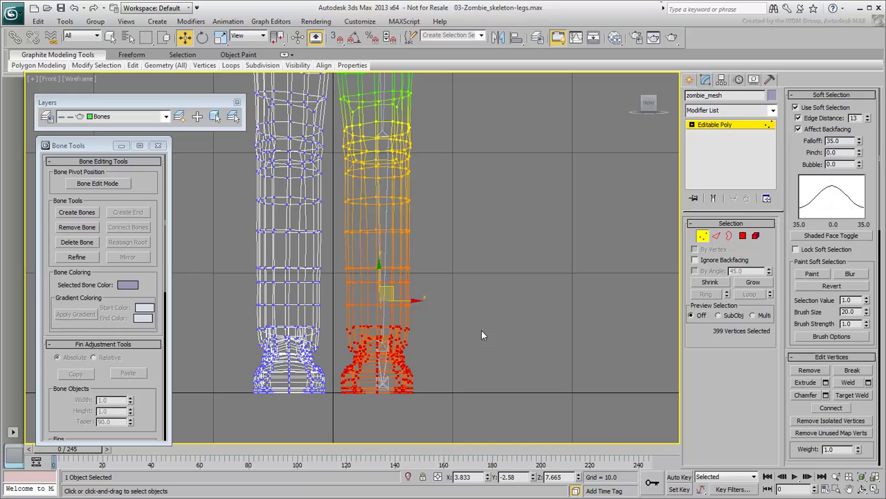
Offset the right leg's soft-selected vertices by -25 along X
{"action": "left_click", "coordinate": [439, 477]}
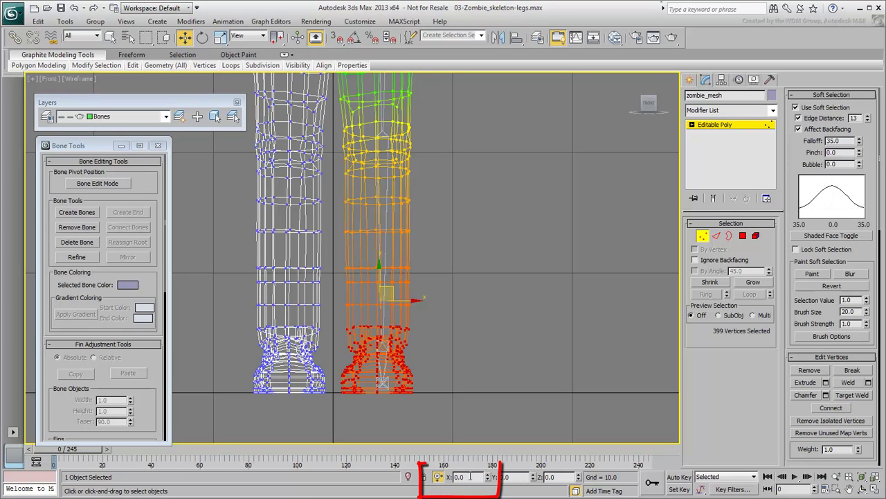
{"action": "left_click", "coordinate": [461, 476]}
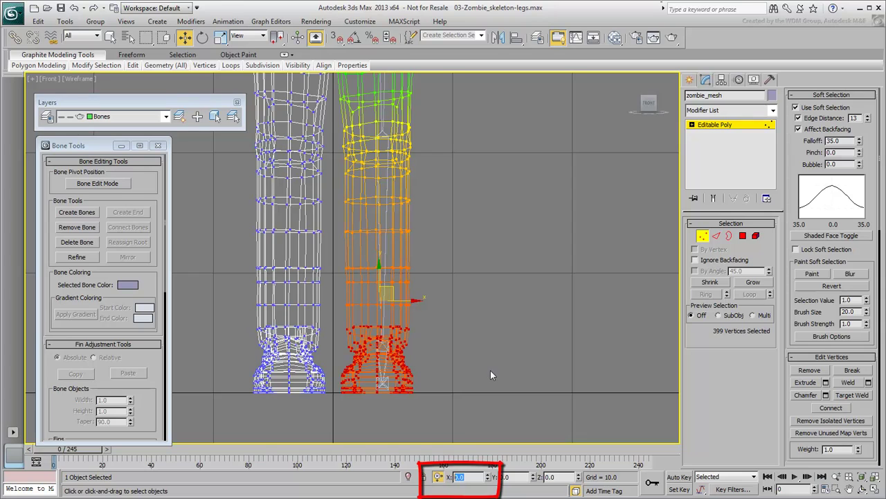
{"action": "type", "text": "-25"}
{"action": "key", "text": "Return"}
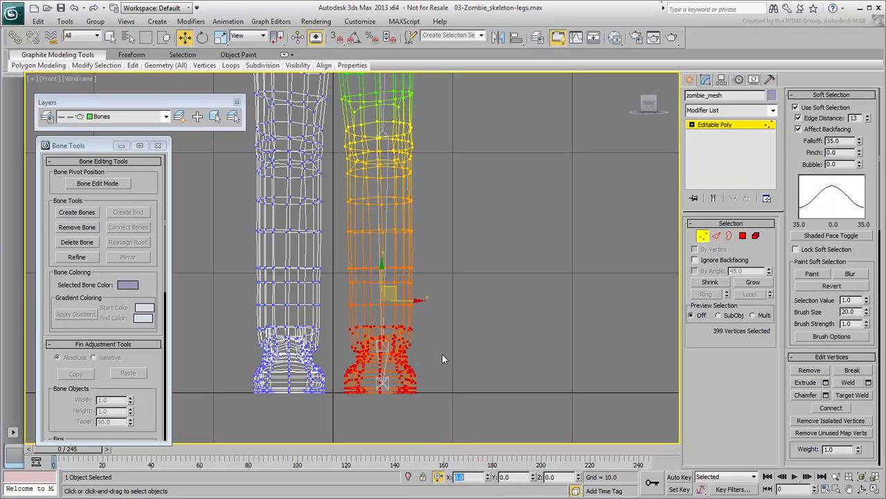
Select the left leg's lower vertices and offset them by -0.2 along X
{"action": "left_click_drag", "start_coordinate": [221, 420], "coordinate": [328, 321]}
{"action": "left_click", "coordinate": [463, 476]}
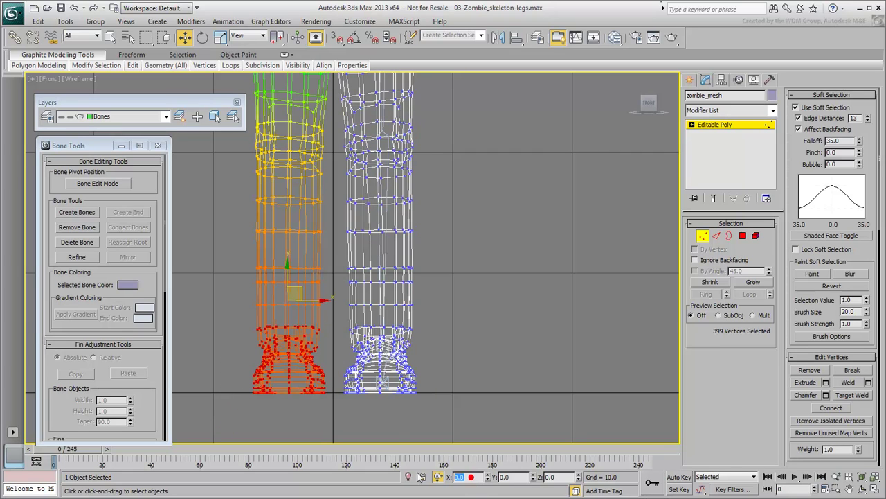
{"action": "type", "text": "-.25"}
{"action": "key", "text": "Return"}
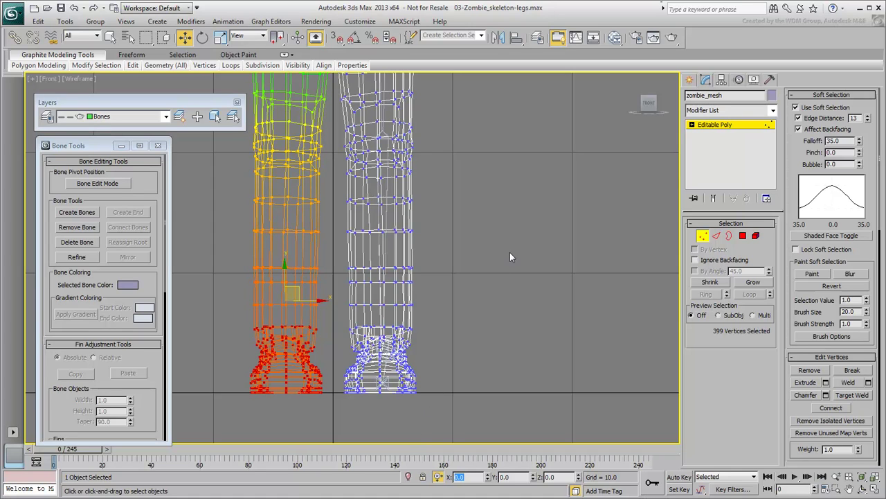
Leave vertex editing and freeze the Mesh layer
{"action": "left_click", "coordinate": [703, 236]}
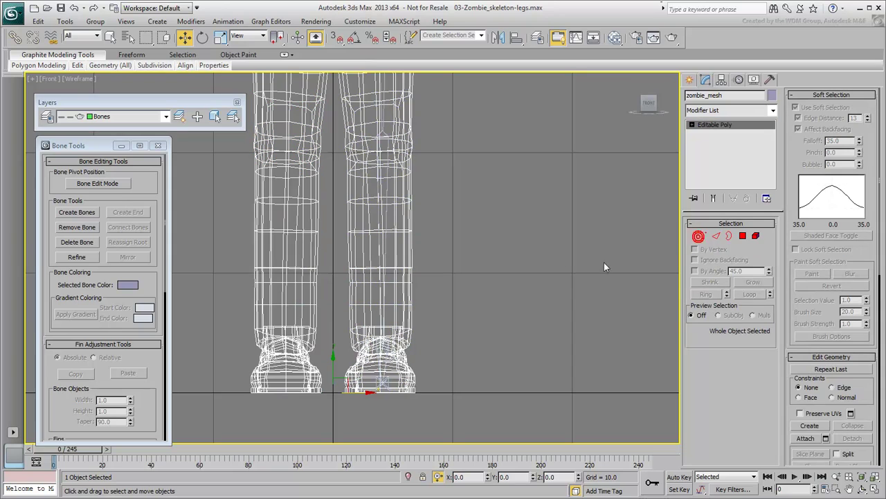
{"action": "left_click", "coordinate": [165, 117]}
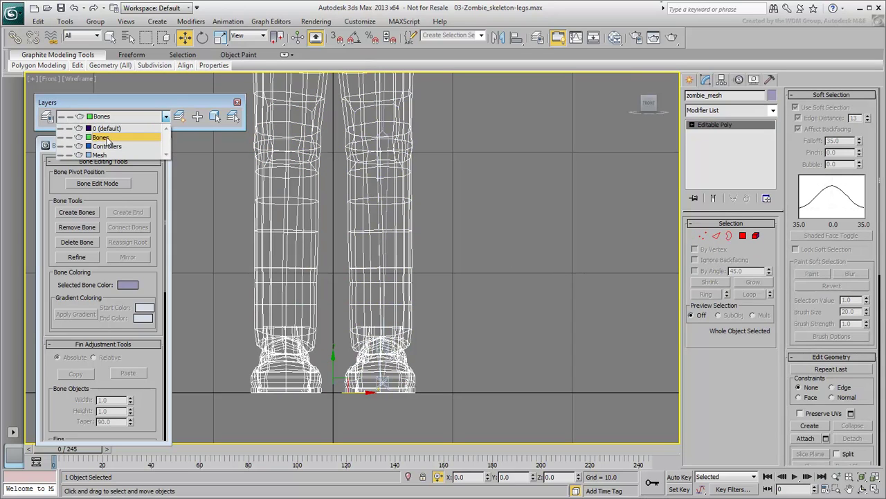
{"action": "left_click", "coordinate": [70, 154]}
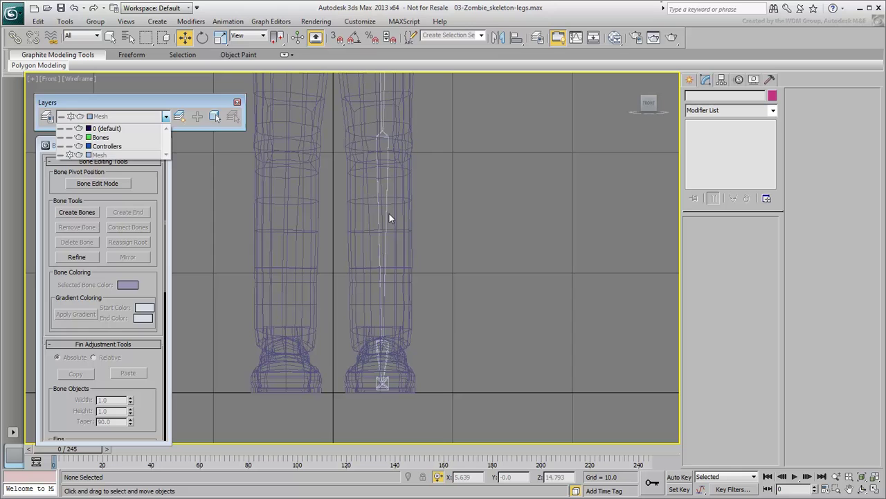
{"action": "left_click", "coordinate": [480, 232]}
In the Left view, rename the thigh bone Thigh and the lower-leg bone Knee
{"action": "key", "text": "l"}
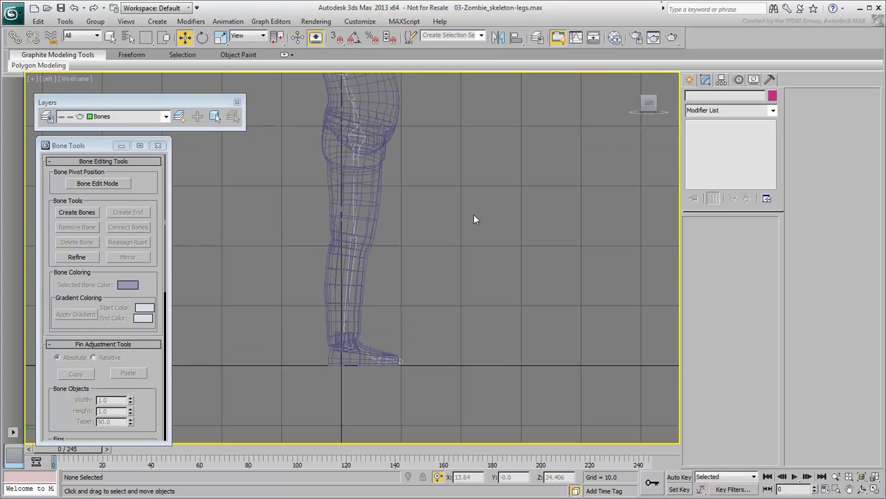
{"action": "scroll", "coordinate": [392, 266], "scroll_direction": "up", "scroll_amount": 4}
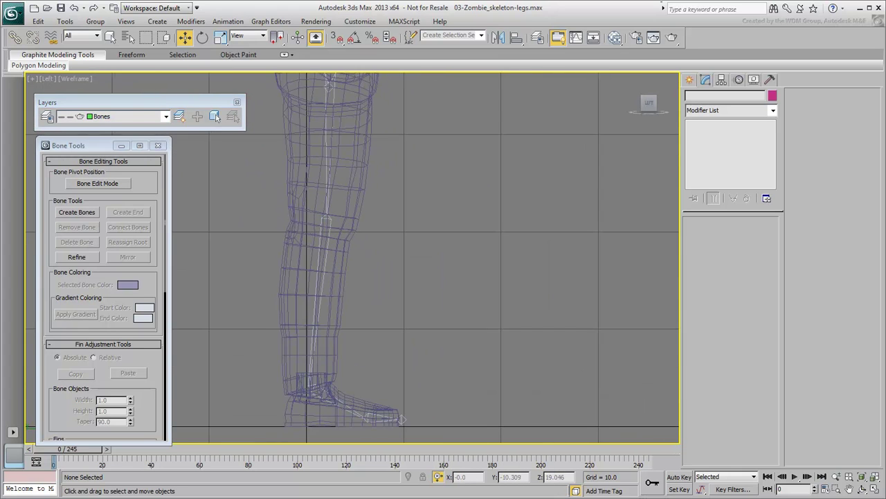
{"action": "key", "text": "ctrl+a"}
{"action": "left_click", "coordinate": [724, 95]}
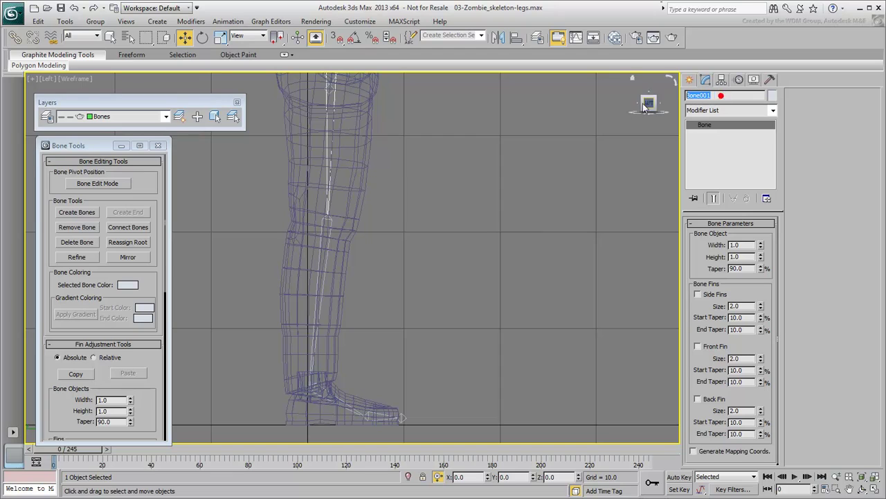
{"action": "type", "text": "Thigh"}
{"action": "left_click", "coordinate": [319, 291]}
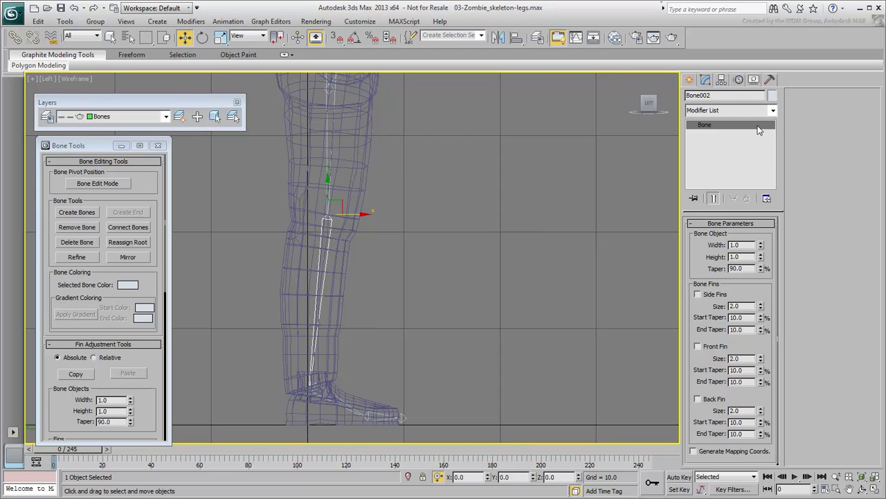
{"action": "left_click", "coordinate": [723, 95]}
{"action": "type", "text": "Knee"}
Rename the foot bone Ankle and the toe bone Toe, then select the end nub's Bone005 name
{"action": "left_click", "coordinate": [345, 388]}
{"action": "left_click", "coordinate": [731, 95]}
{"action": "type", "text": "Ankle"}
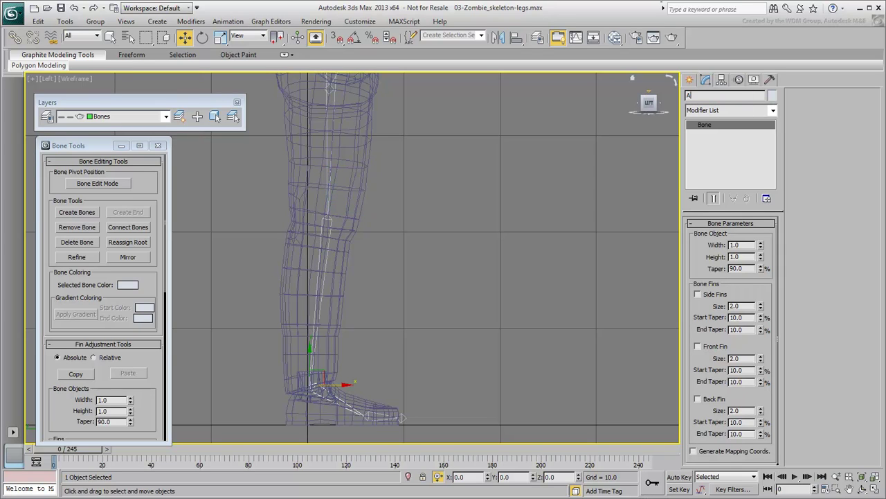
{"action": "left_click", "coordinate": [384, 415]}
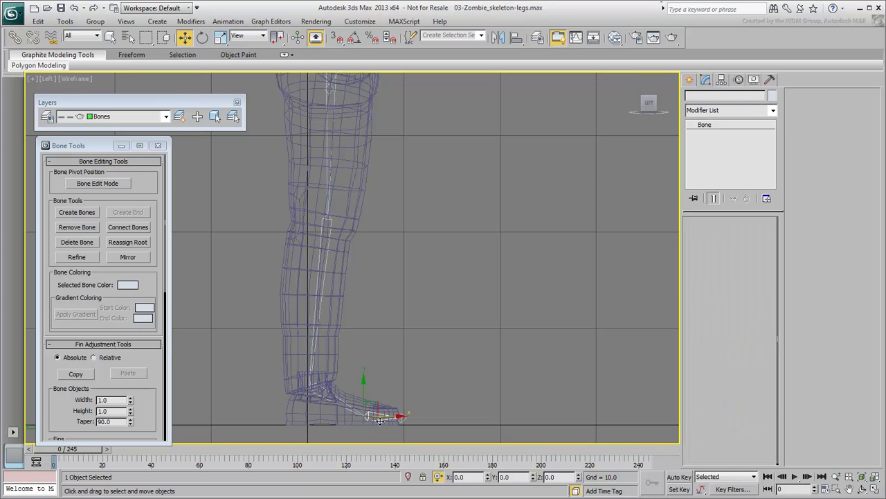
{"action": "left_click", "coordinate": [731, 95]}
{"action": "type", "text": "Toe"}
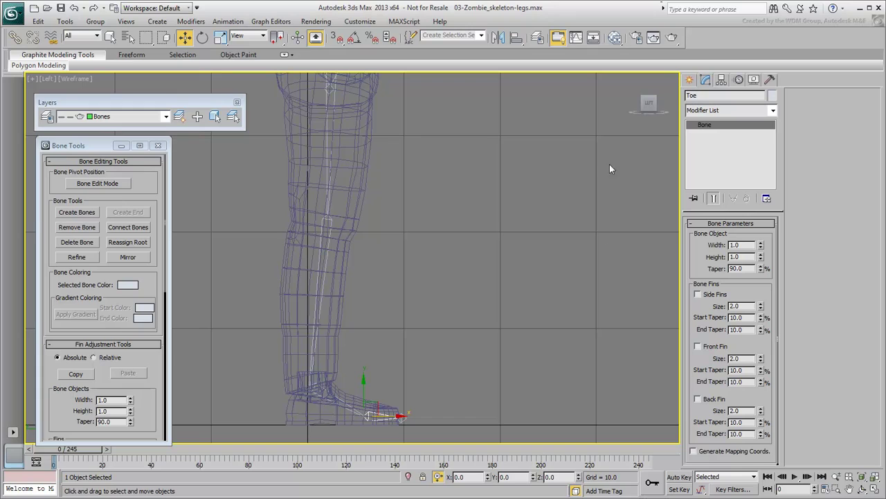
{"action": "left_click", "coordinate": [403, 424]}
{"action": "left_click", "coordinate": [403, 418]}
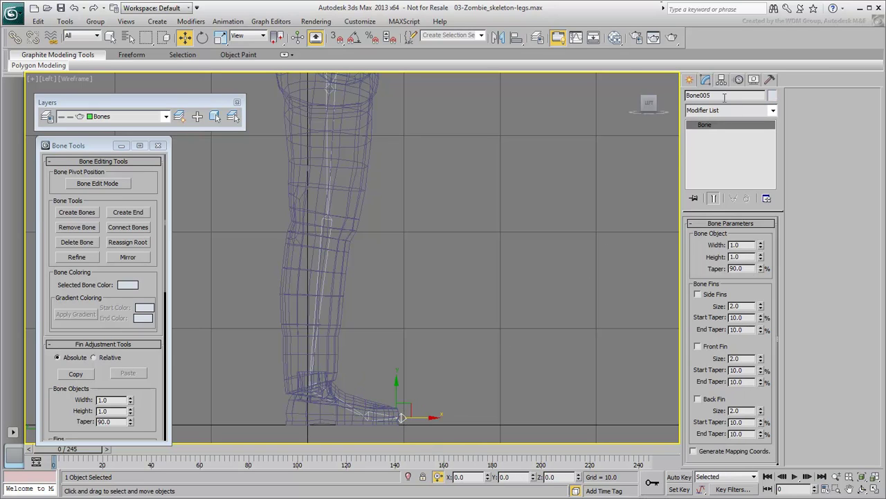
{"action": "double_click", "coordinate": [724, 97]}
Name the end nub Toe-nub, then marquee-select all five leg bones
{"action": "type", "text": "Toe-nub"}
{"action": "middle_click_drag", "start_coordinate": [510, 240], "coordinate": [510, 247]}
{"action": "left_click_drag", "start_coordinate": [521, 178], "coordinate": [260, 425]}
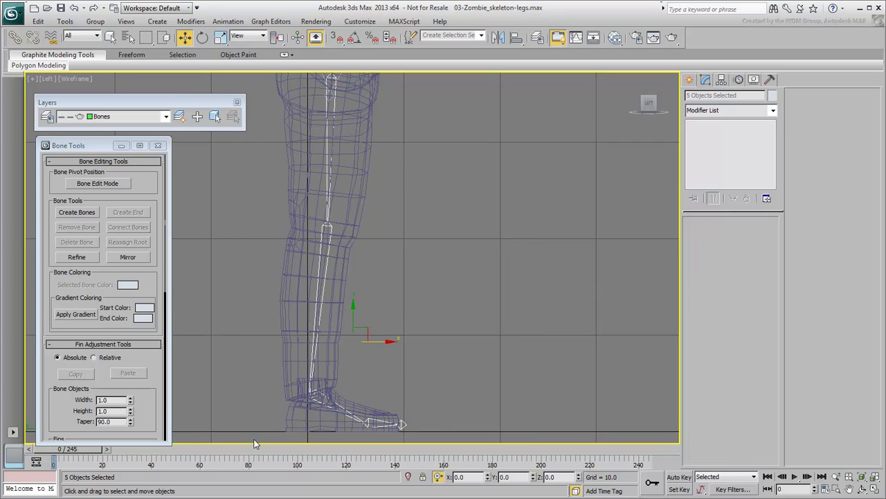
Batch-rename the bones with Base Name off, prefix zombie_l_ and suffix _bone
{"action": "left_click", "coordinate": [65, 22]}
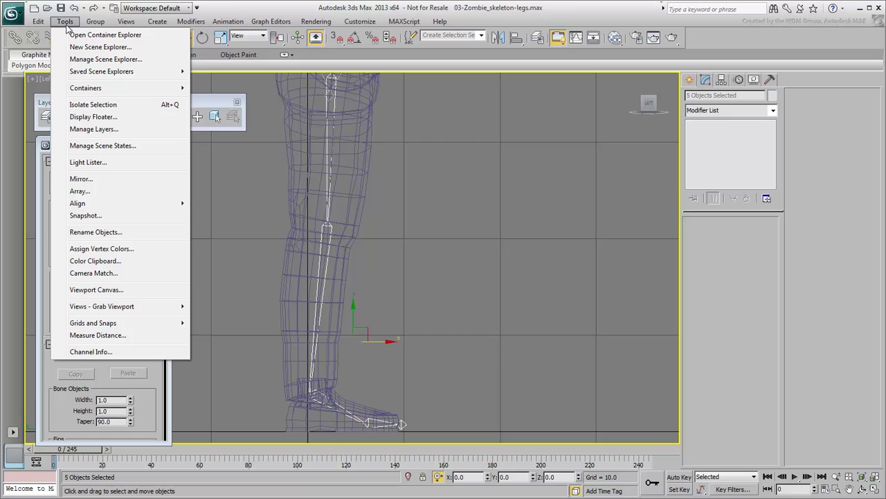
{"action": "left_click", "coordinate": [95, 232]}
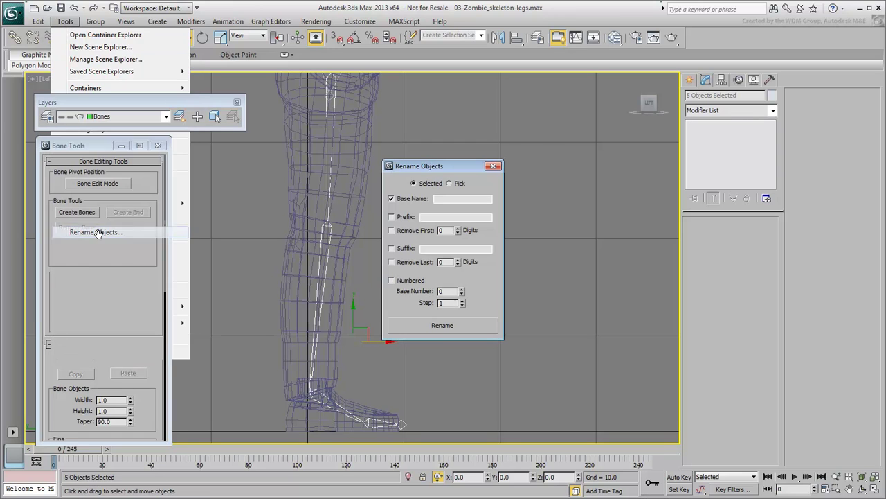
{"action": "left_click", "coordinate": [391, 199]}
{"action": "left_click", "coordinate": [392, 217]}
{"action": "left_click", "coordinate": [438, 217]}
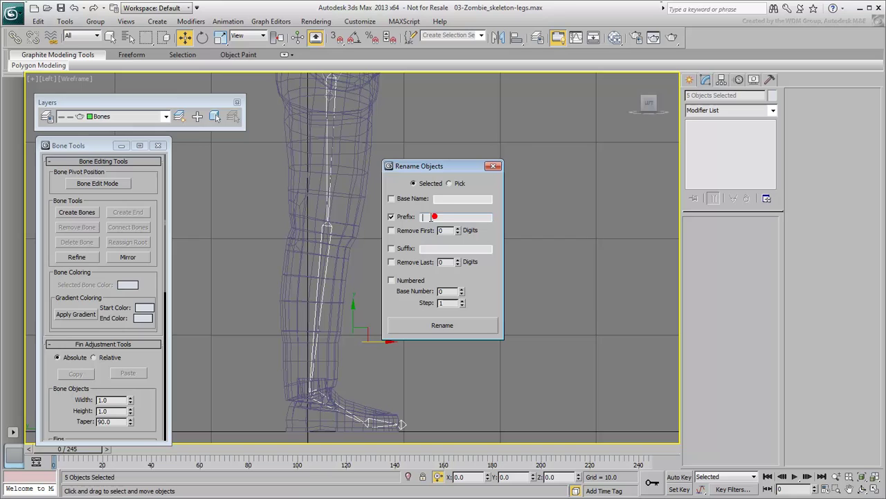
{"action": "type", "text": "zombie_l_"}
{"action": "left_click", "coordinate": [392, 248]}
{"action": "left_click", "coordinate": [433, 249]}
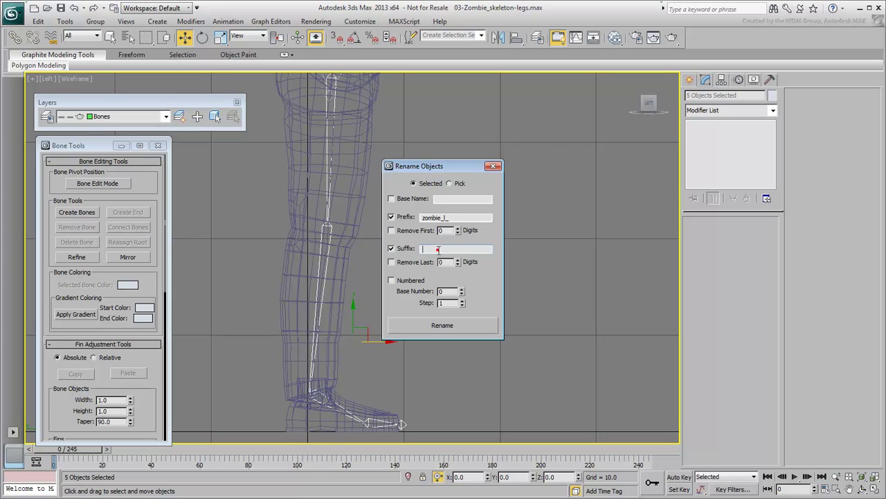
{"action": "type", "text": "_bone"}
{"action": "left_click", "coordinate": [443, 326]}
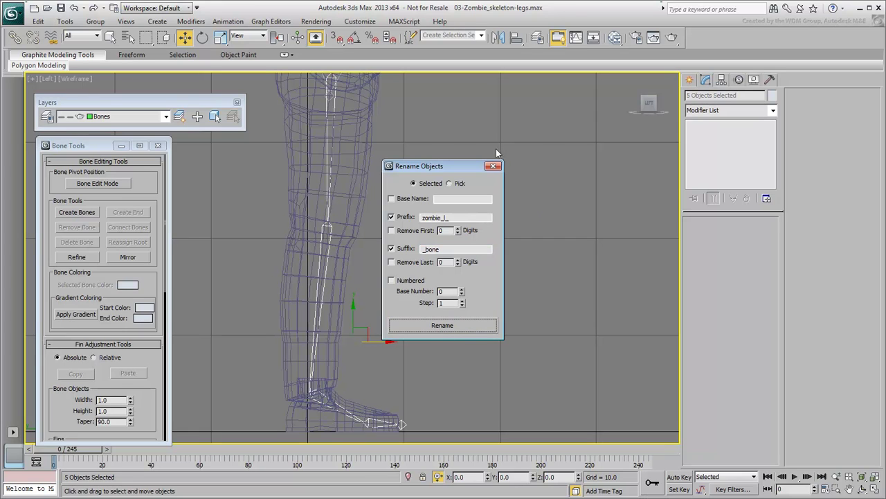
{"action": "left_click", "coordinate": [493, 165]}
{"action": "left_click", "coordinate": [489, 175]}
Check the thigh and knee bones' new zombie_l_ names, then switch to the Front view
{"action": "left_click_drag", "start_coordinate": [455, 155], "coordinate": [307, 198]}
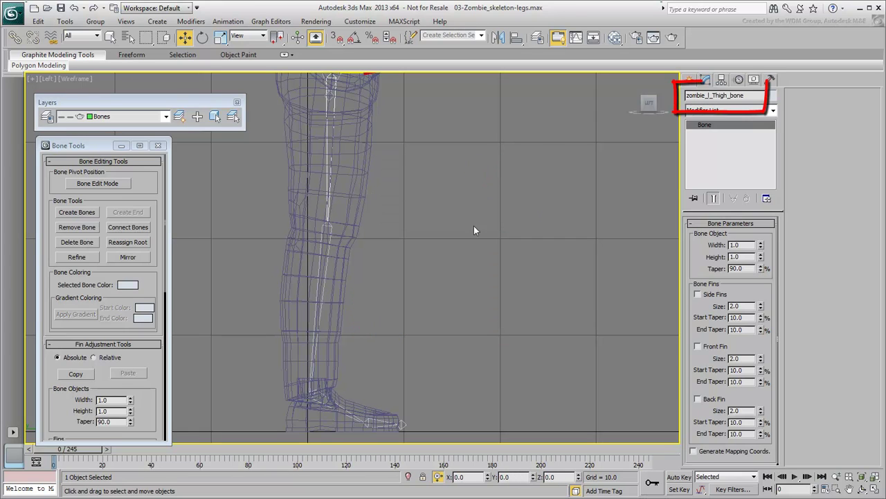
{"action": "left_click_drag", "start_coordinate": [443, 288], "coordinate": [265, 308]}
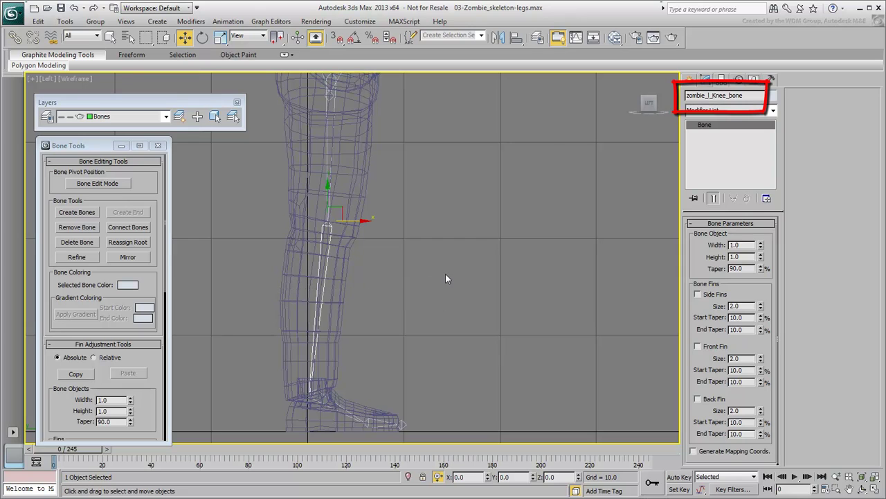
{"action": "mouse_move", "coordinate": [451, 241]}
{"action": "middle_mouse_down"}
{"action": "mouse_move", "coordinate": [504, 226]}
{"action": "mouse_move", "coordinate": [482, 237]}
{"action": "mouse_move", "coordinate": [479, 273]}
{"action": "middle_mouse_up"}
{"action": "key", "text": "f"}
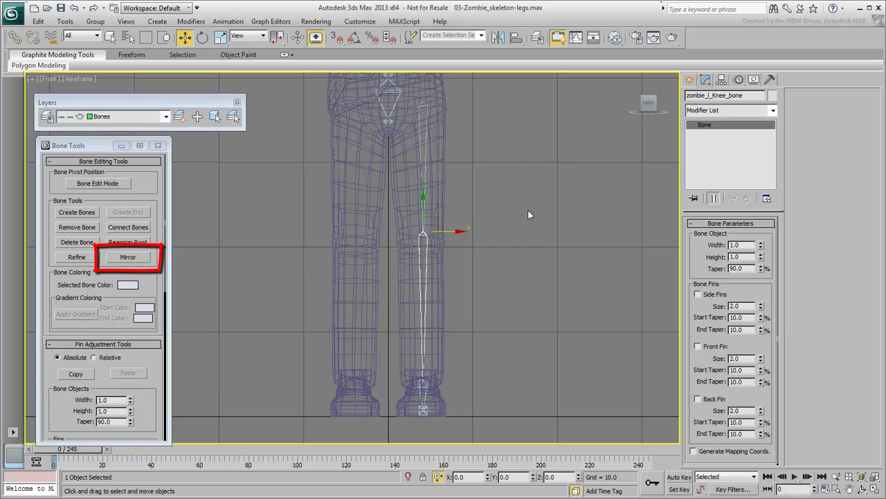
Mirror the five left-leg bones across X and move the copy toward the other leg
{"action": "left_click_drag", "start_coordinate": [547, 188], "coordinate": [403, 424]}
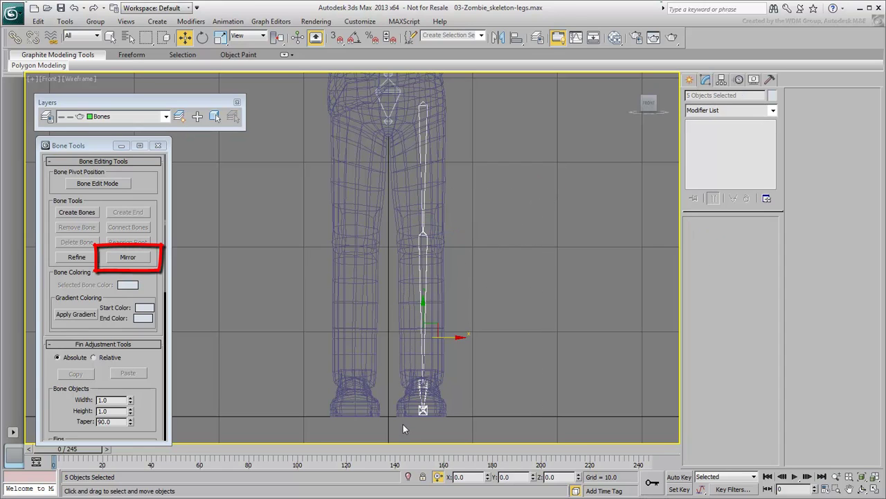
{"action": "left_click", "coordinate": [127, 259]}
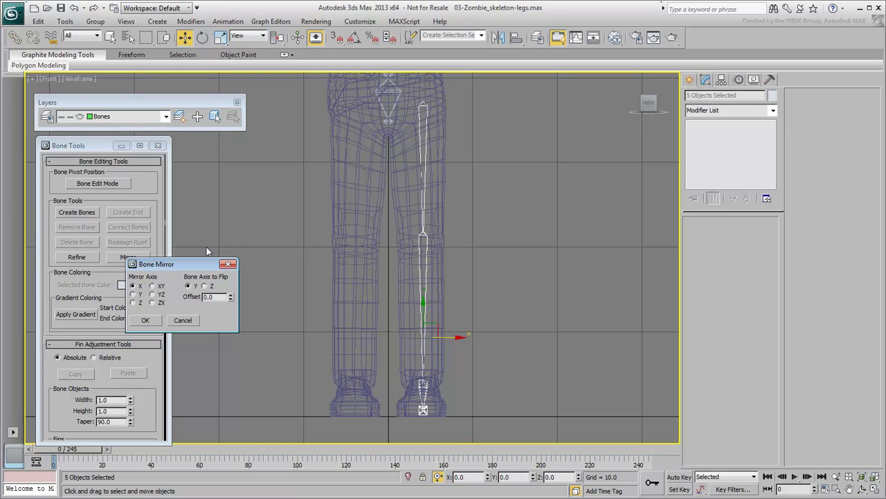
{"action": "left_click", "coordinate": [146, 320]}
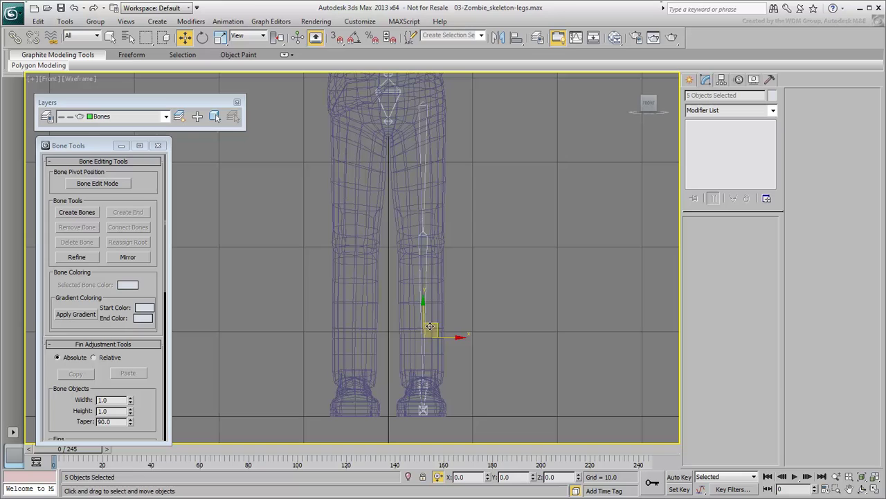
{"action": "left_click_drag", "start_coordinate": [447, 337], "coordinate": [324, 337]}
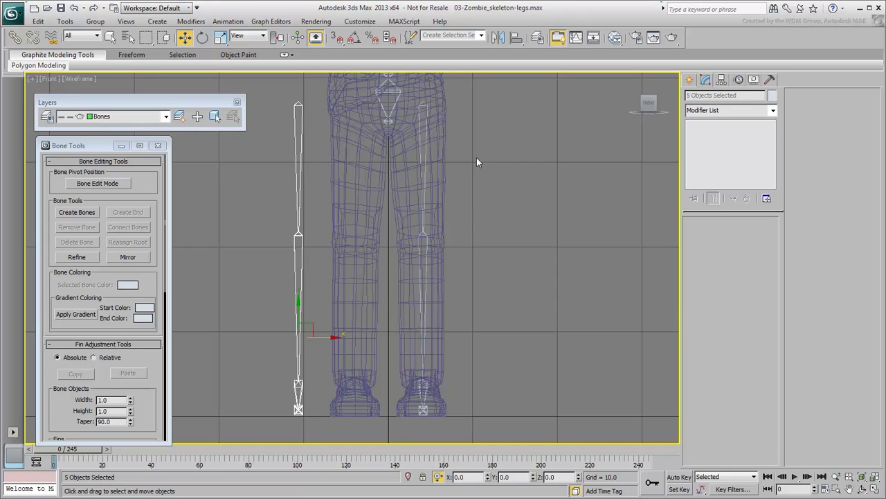
Read the original thigh's X of 4.122 and set the mirrored thigh's X to -4.122
{"action": "left_click_drag", "start_coordinate": [476, 162], "coordinate": [411, 185]}
{"action": "left_click", "coordinate": [438, 476]}
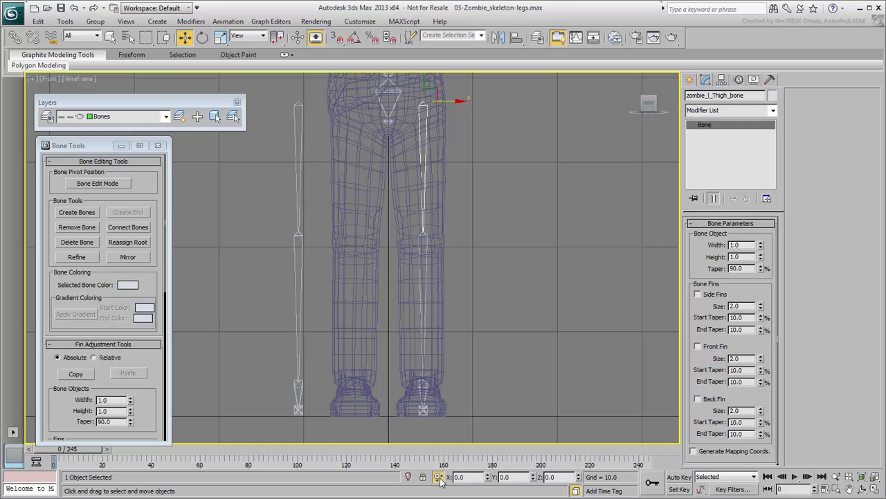
{"action": "double_click", "coordinate": [477, 477]}
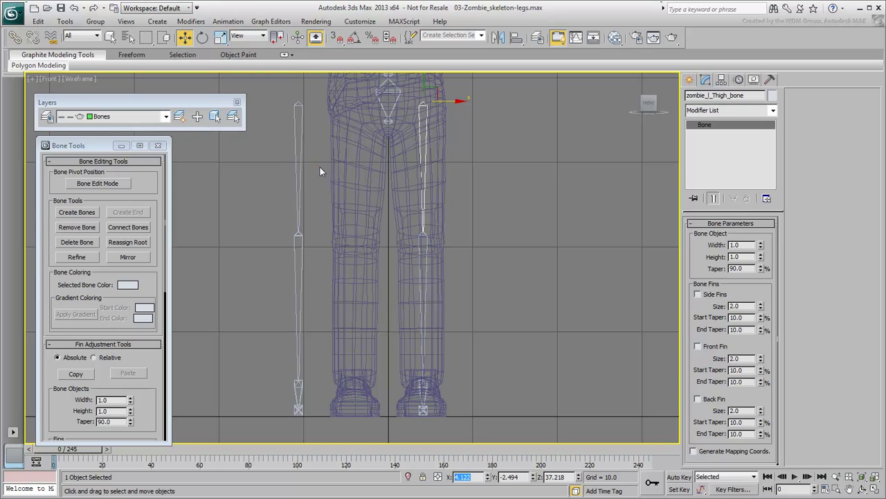
{"action": "left_click", "coordinate": [299, 180]}
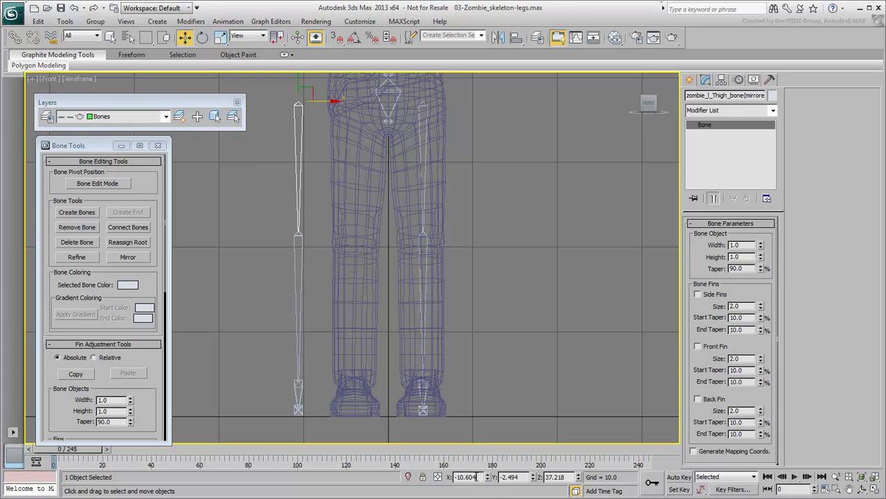
{"action": "double_click", "coordinate": [477, 477]}
{"action": "key", "text": "BackSpace"}
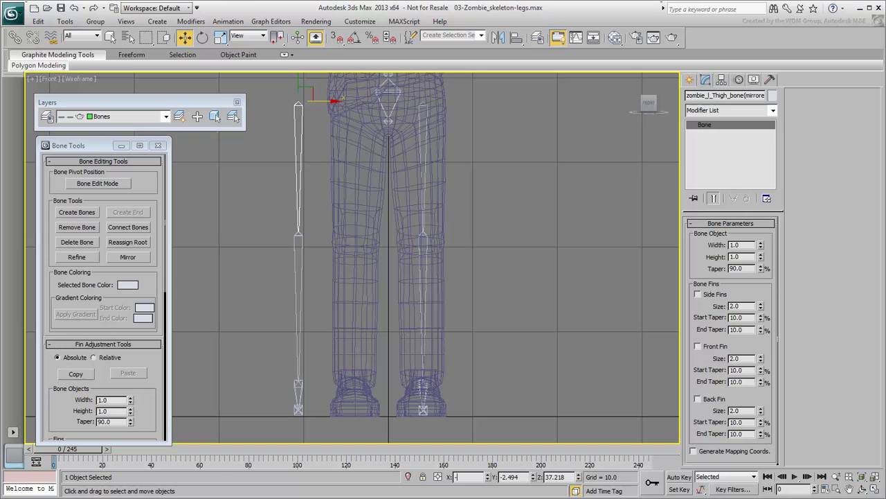
{"action": "type", "text": "-4.122"}
{"action": "key", "text": "Return"}
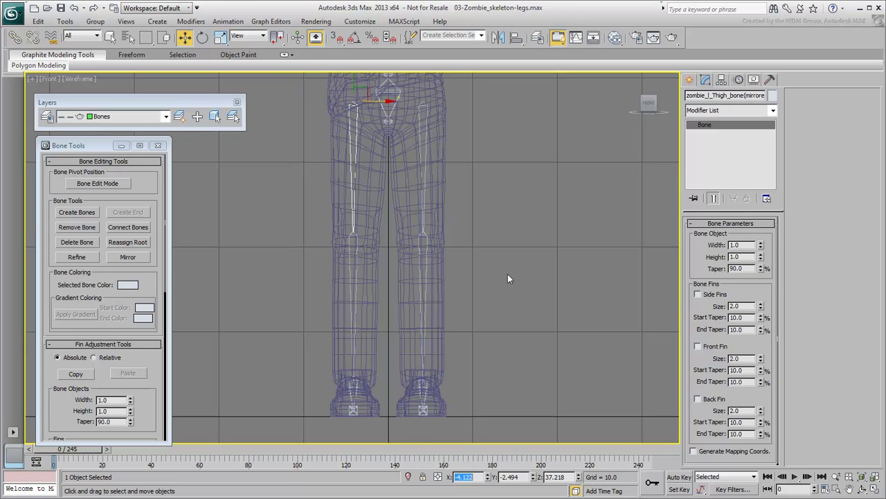
{"action": "middle_click_drag", "start_coordinate": [508, 274], "coordinate": [504, 279]}
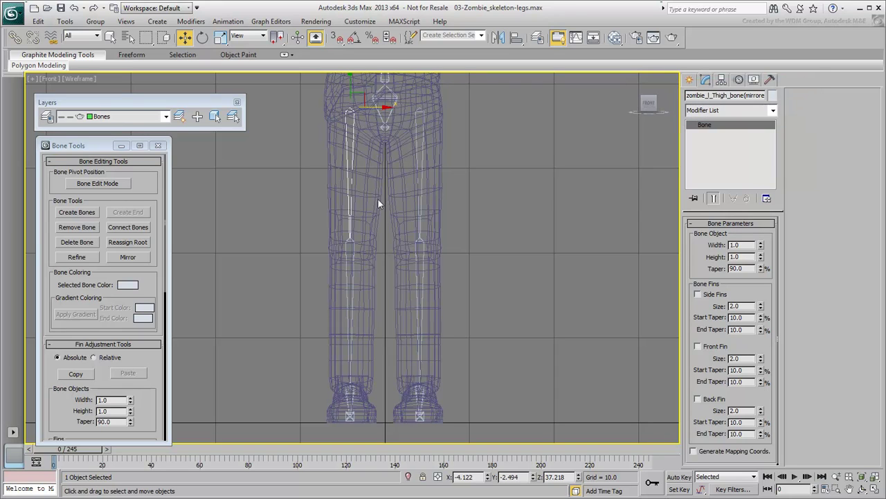
Select the five mirrored bones and open the Rename Objects dialog
{"action": "left_click_drag", "start_coordinate": [257, 200], "coordinate": [366, 441]}
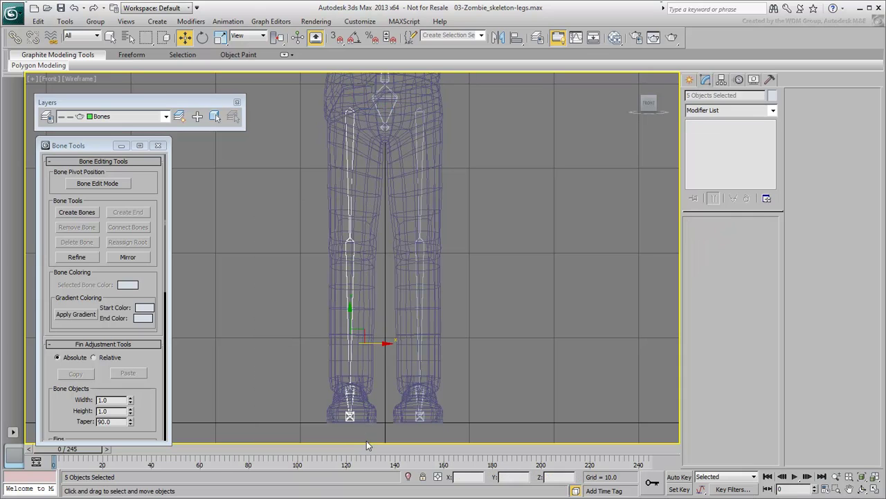
{"action": "left_click", "coordinate": [95, 21]}
{"action": "left_click", "coordinate": [92, 23]}
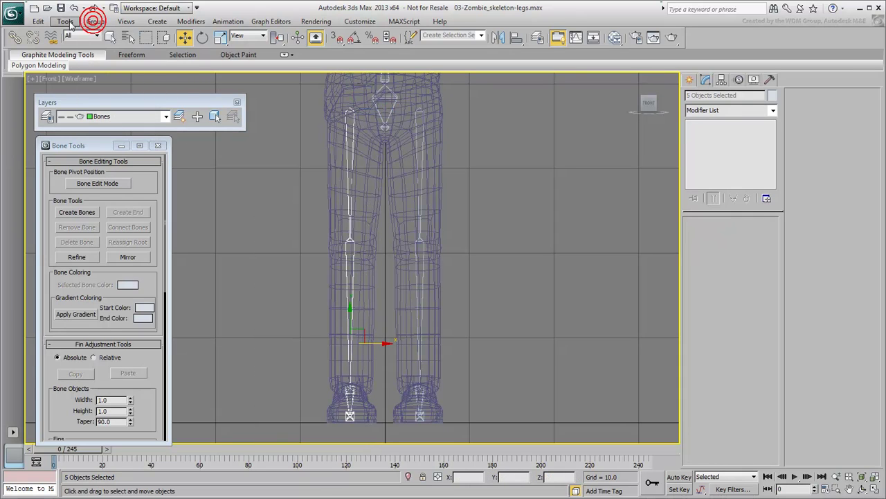
{"action": "left_click", "coordinate": [67, 23]}
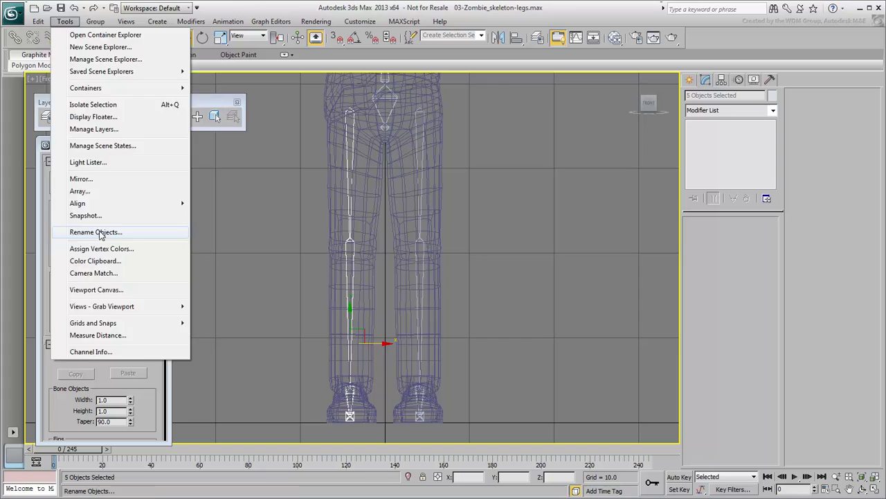
{"action": "left_click", "coordinate": [77, 232]}
Turn off Base Name and set Remove Last to 10 and Remove First to 8 characters
{"action": "left_click", "coordinate": [524, 182]}
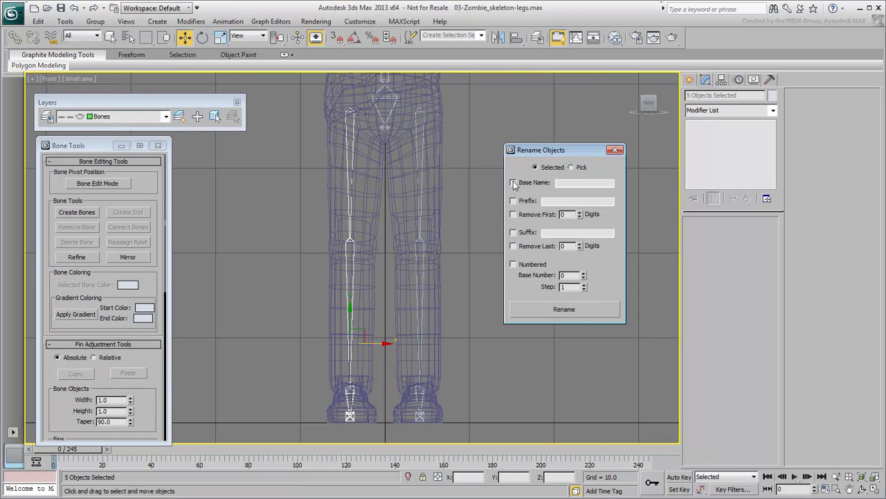
{"action": "left_click", "coordinate": [513, 246]}
{"action": "double_click", "coordinate": [563, 246]}
{"action": "type", "text": "10"}
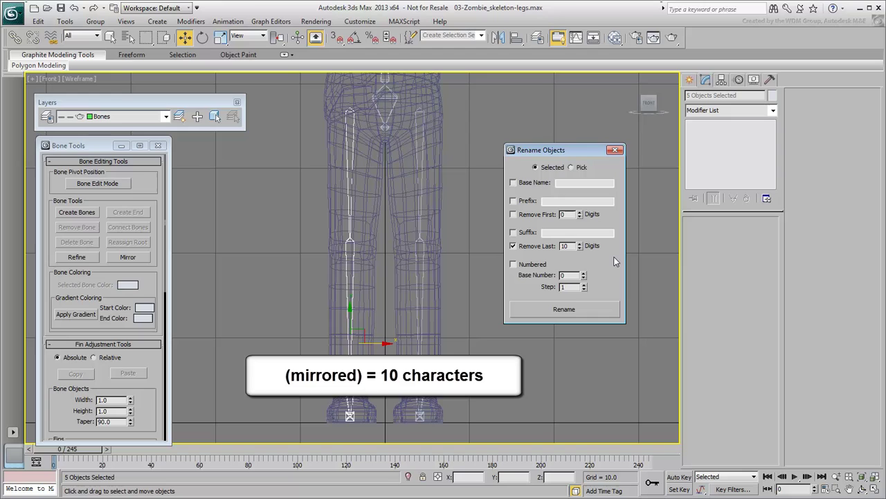
{"action": "left_click", "coordinate": [513, 215]}
{"action": "double_click", "coordinate": [564, 214]}
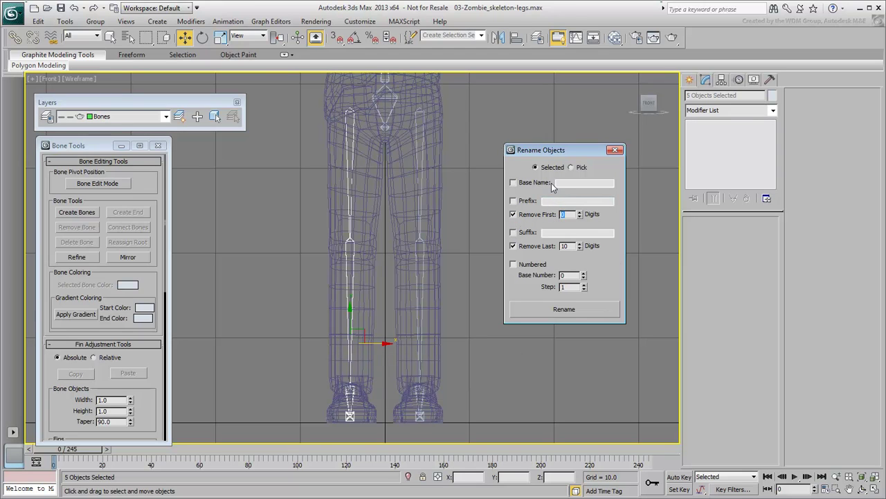
{"action": "type", "text": "8"}
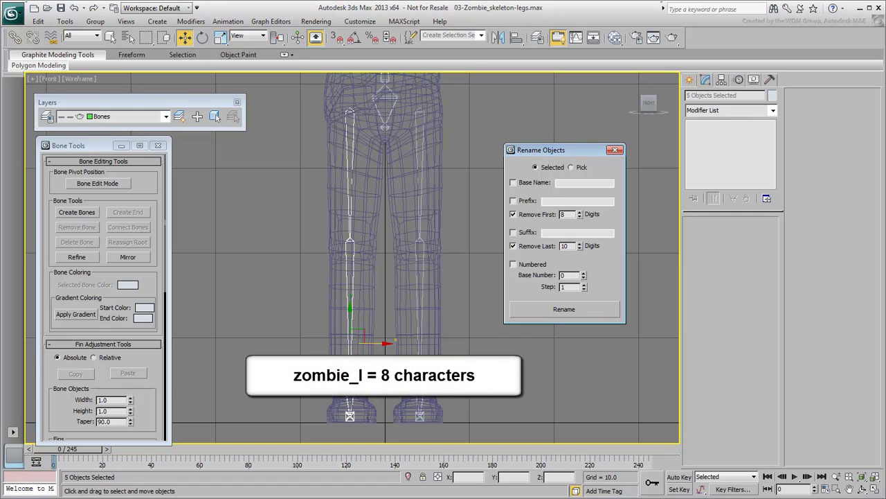
Add the prefix zombie, rename the bones, and check the right thigh, knee and ankle names
{"action": "left_click", "coordinate": [557, 201]}
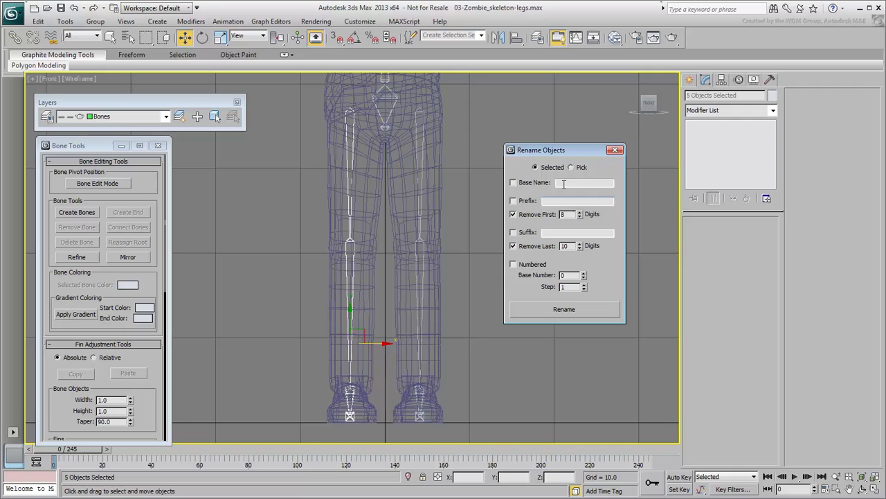
{"action": "type", "text": "zombie_r"}
{"action": "left_click", "coordinate": [513, 201]}
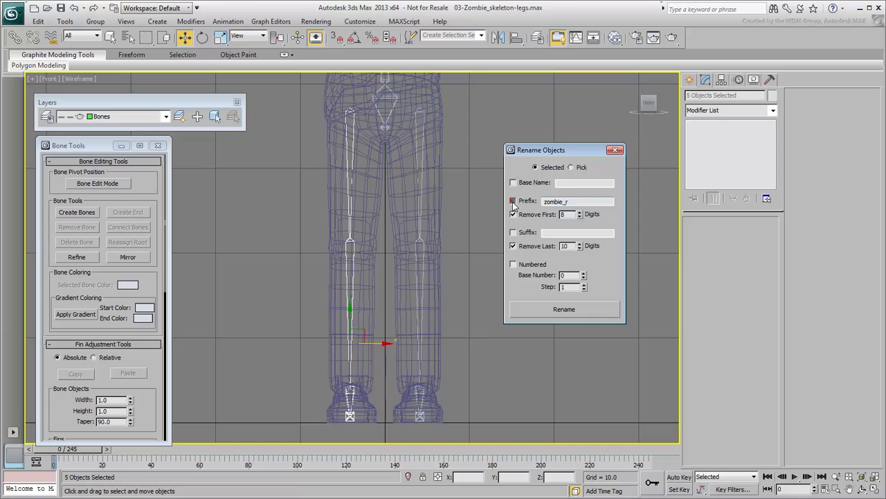
{"action": "left_click", "coordinate": [569, 312]}
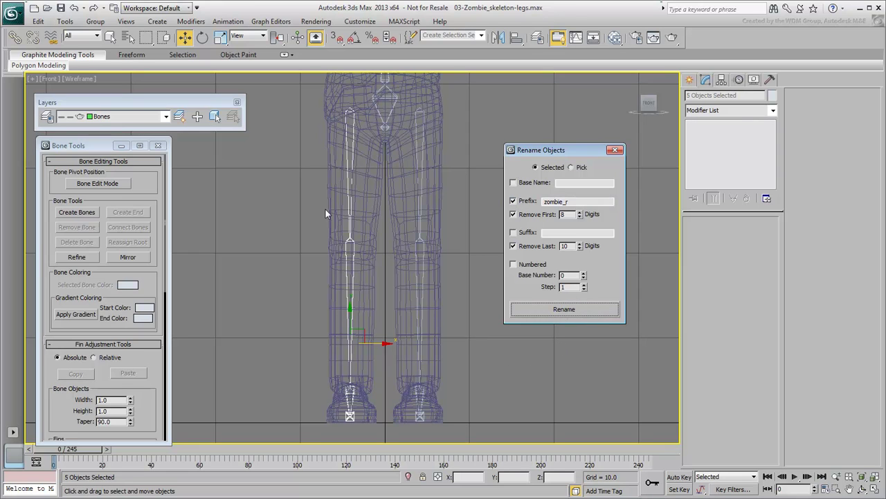
{"action": "left_click", "coordinate": [306, 187]}
{"action": "left_click", "coordinate": [367, 321]}
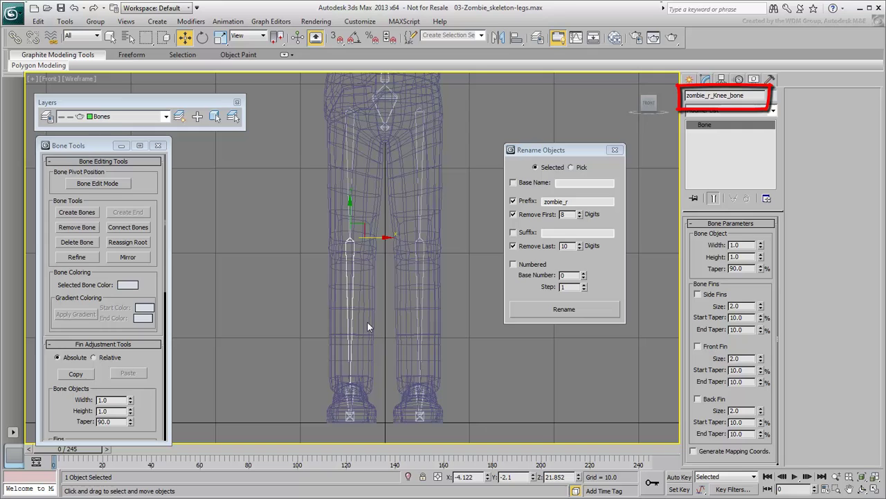
{"action": "left_click", "coordinate": [350, 404]}
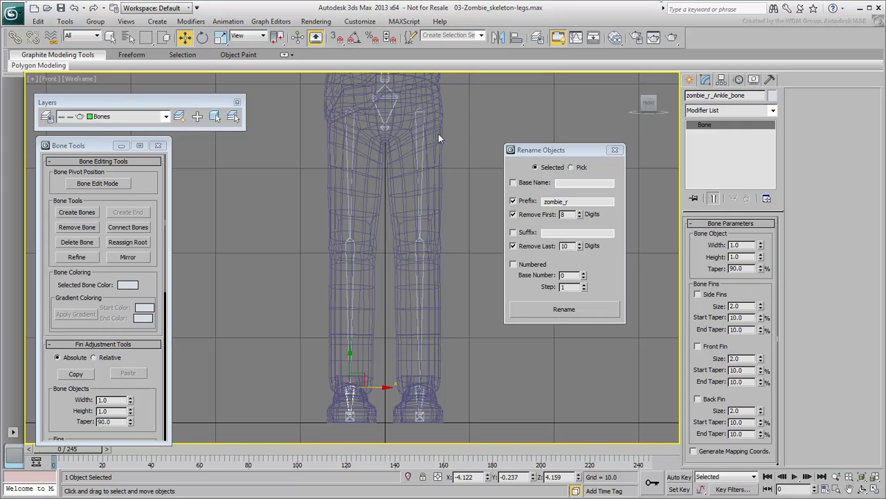
Close Rename Objects, select both thighs, and set Rotate with Local coordinates and Pivot Point Center
{"action": "left_click", "coordinate": [614, 149]}
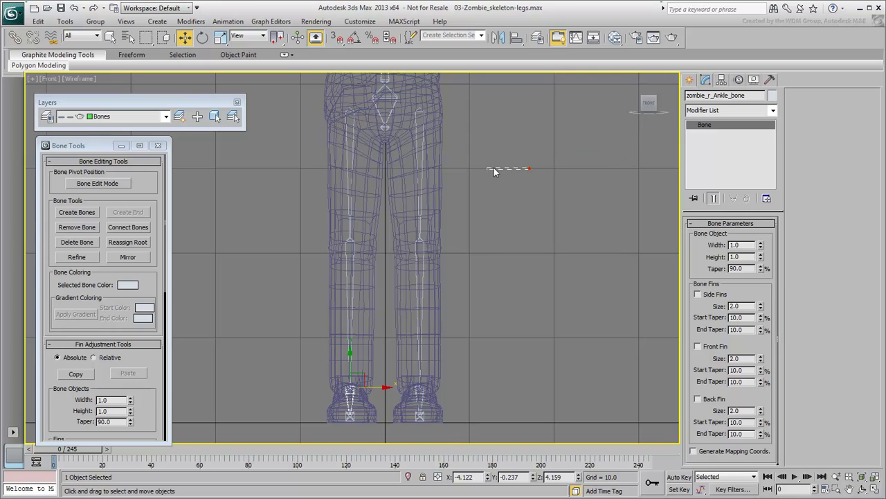
{"action": "left_click_drag", "start_coordinate": [528, 167], "coordinate": [302, 203]}
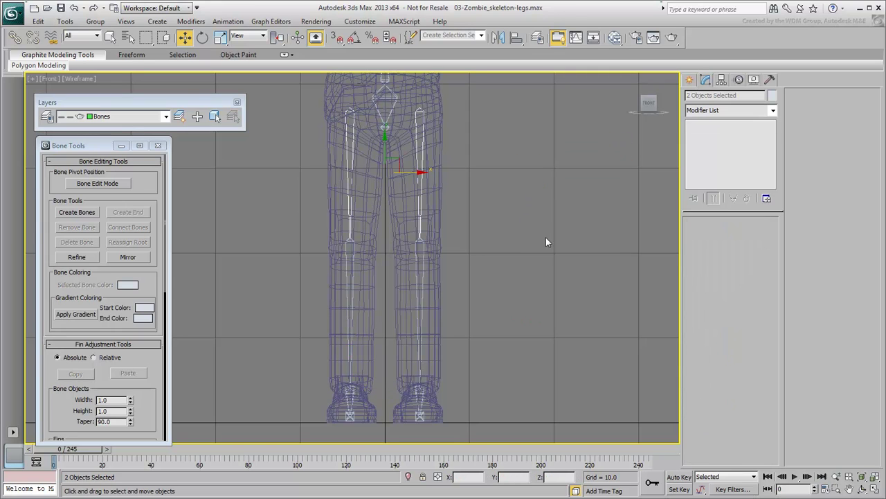
{"action": "right_click", "coordinate": [530, 227]}
{"action": "left_click", "coordinate": [495, 221]}
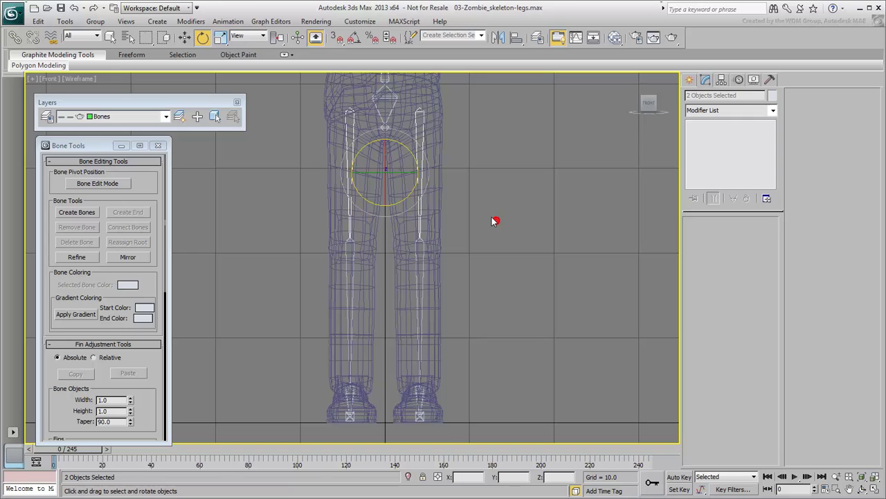
{"action": "left_click", "coordinate": [239, 37]}
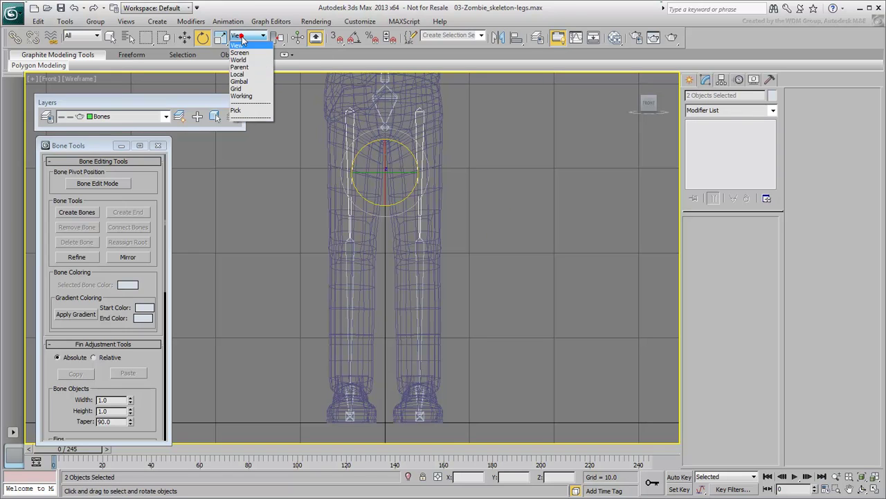
{"action": "left_click", "coordinate": [242, 77]}
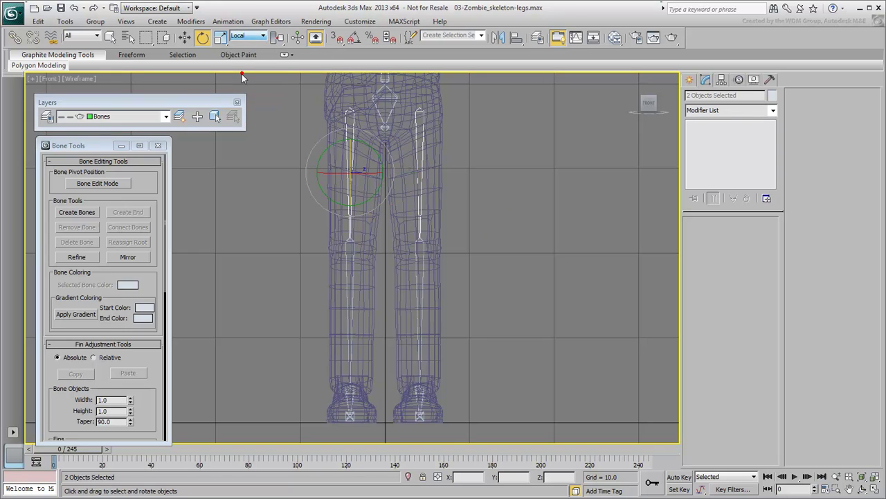
{"action": "left_click", "coordinate": [276, 38]}
{"action": "left_click", "coordinate": [279, 55]}
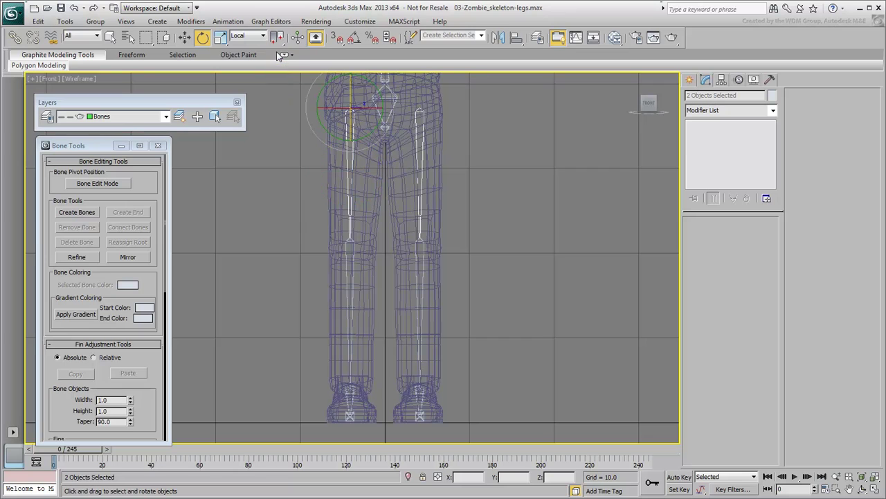
Test-rotate both thigh bones in a perspective view, cancelling swings to keep the legs straight
{"action": "left_click_drag", "start_coordinate": [377, 92], "coordinate": [390, 137]}
{"action": "right_click", "coordinate": [391, 136]}
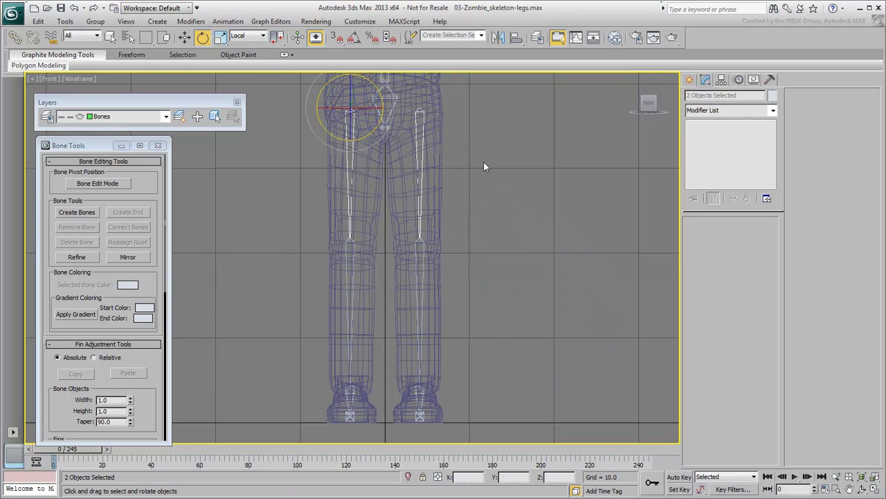
{"action": "middle_click_drag", "start_coordinate": [490, 195], "coordinate": [310, 173], "text": "alt"}
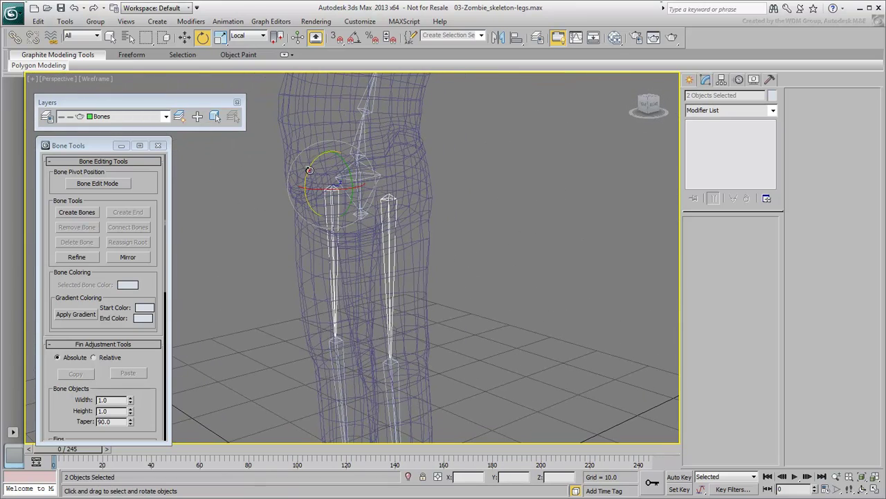
{"action": "left_click_drag", "start_coordinate": [309, 172], "coordinate": [305, 184]}
{"action": "left_click_drag", "start_coordinate": [294, 228], "coordinate": [307, 104]}
{"action": "right_click", "coordinate": [307, 104]}
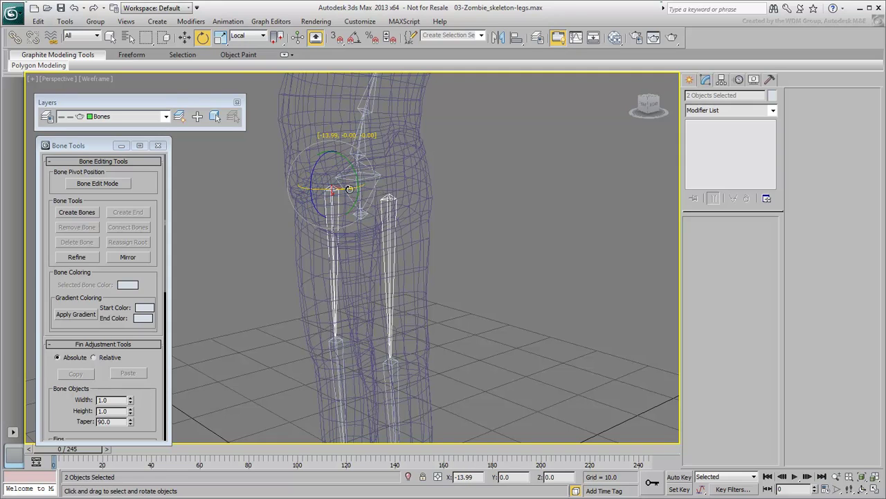
{"action": "middle_click_drag", "start_coordinate": [346, 226], "coordinate": [389, 285], "text": "alt"}
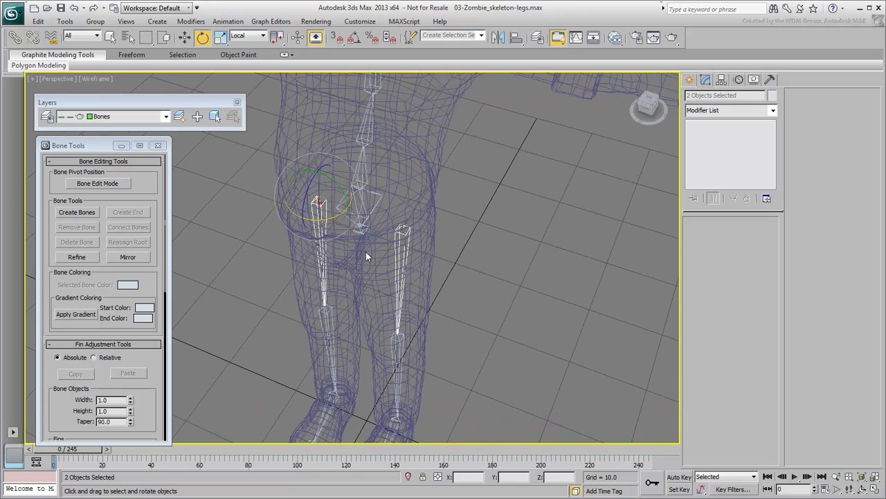
{"action": "scroll", "coordinate": [365, 254], "scroll_direction": "up", "scroll_amount": 4}
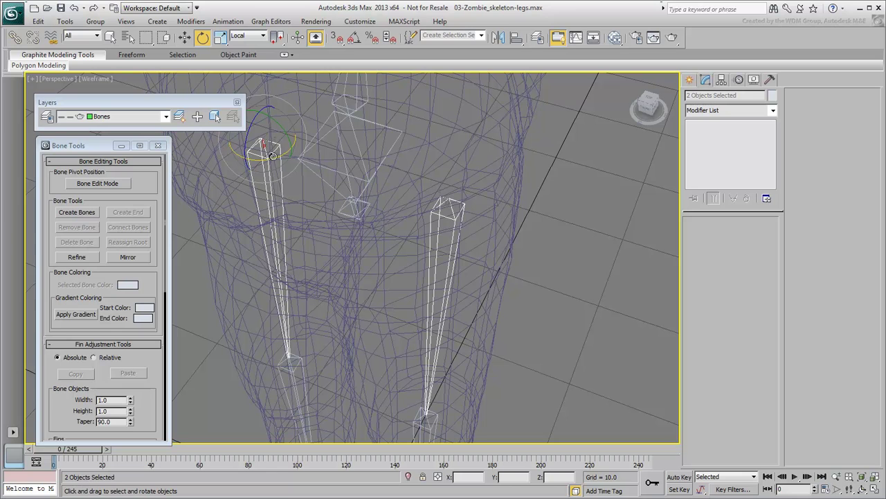
{"action": "left_click_drag", "start_coordinate": [274, 155], "coordinate": [291, 167]}
{"action": "scroll", "coordinate": [487, 242], "scroll_direction": "down", "scroll_amount": 8}
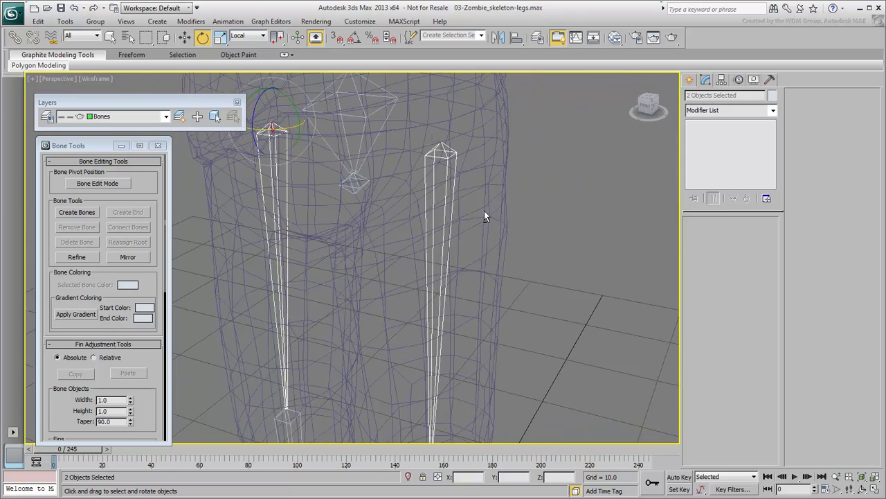
{"action": "middle_click_drag", "start_coordinate": [486, 212], "coordinate": [530, 138]}
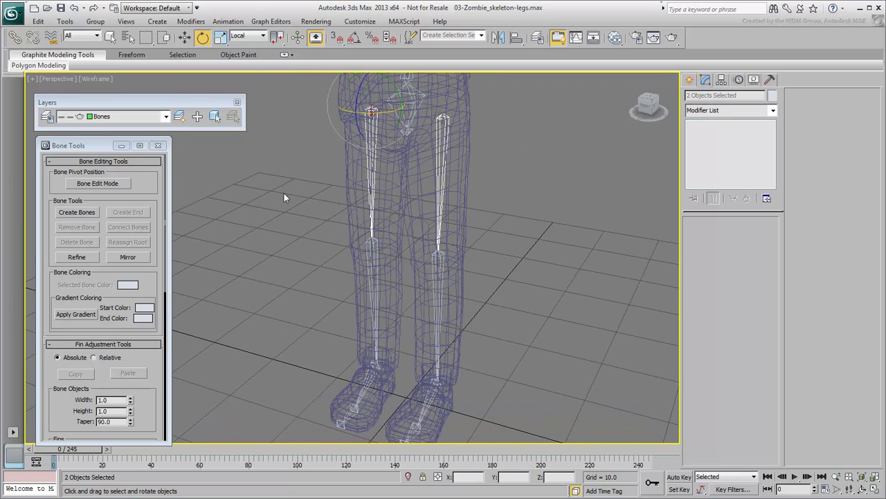
Select the zombie_r chain with Affect Pivot Only on, trying and undoing a 45° snapped pivot rotation
{"action": "double_click", "coordinate": [371, 167]}
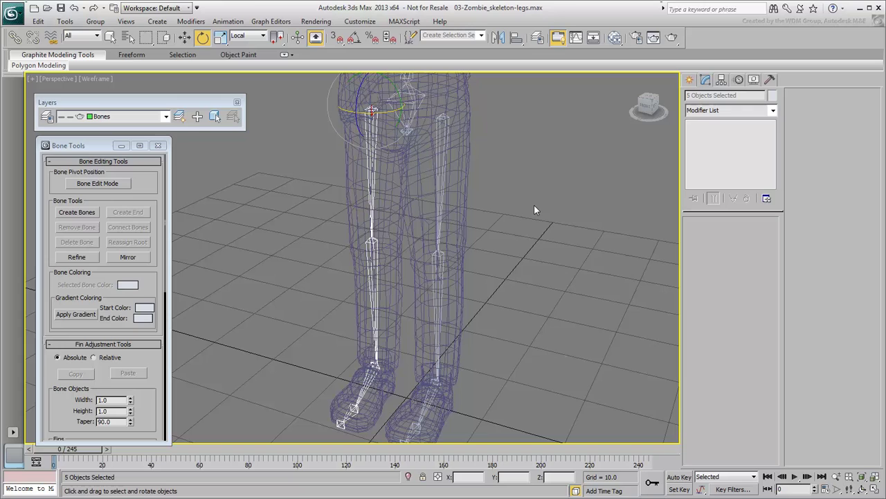
{"action": "left_click", "coordinate": [723, 79]}
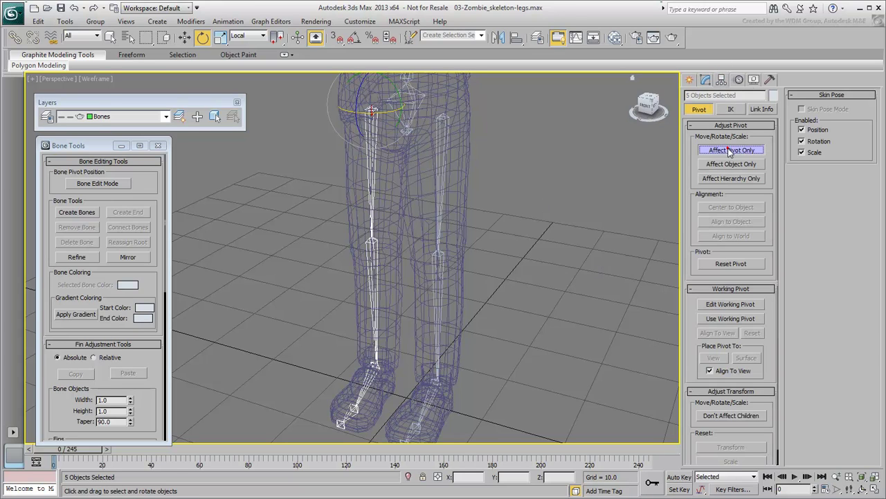
{"action": "left_click", "coordinate": [730, 151]}
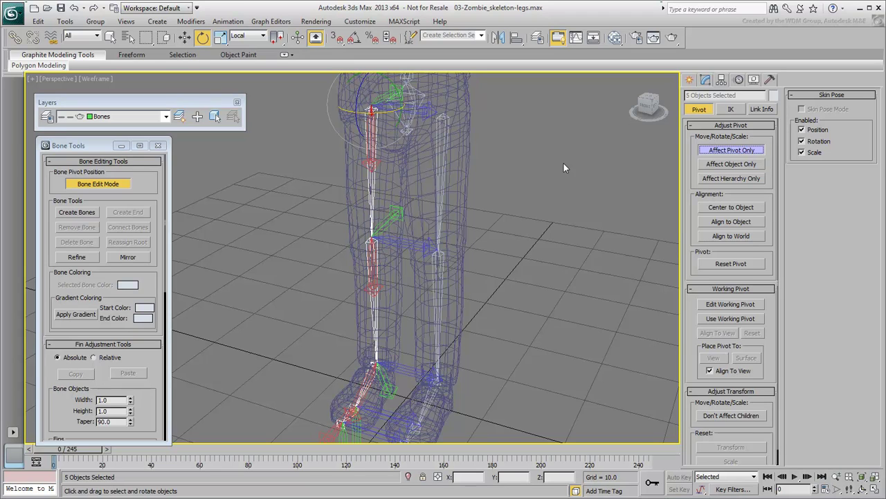
{"action": "left_click", "coordinate": [355, 38]}
{"action": "scroll", "coordinate": [529, 250], "scroll_direction": "down", "scroll_amount": 3}
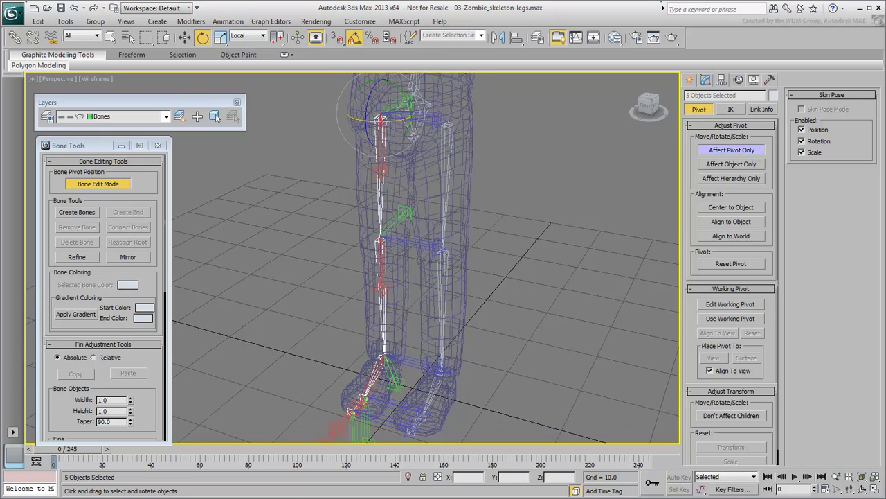
{"action": "middle_click_drag", "start_coordinate": [530, 250], "coordinate": [522, 239], "text": "alt"}
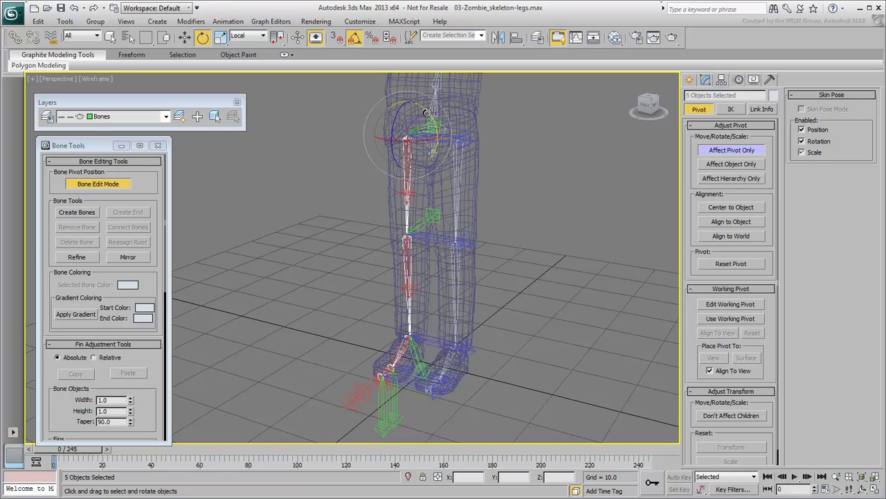
{"action": "left_click_drag", "start_coordinate": [426, 112], "coordinate": [437, 226]}
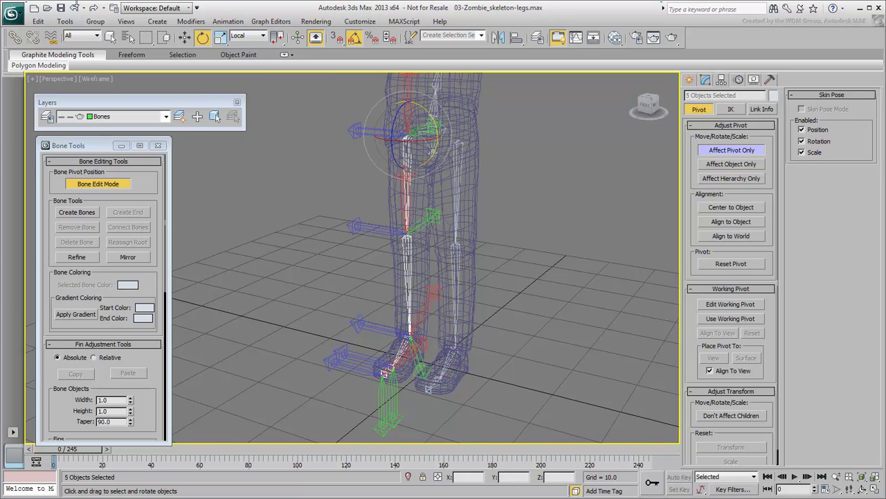
{"action": "left_click", "coordinate": [74, 9]}
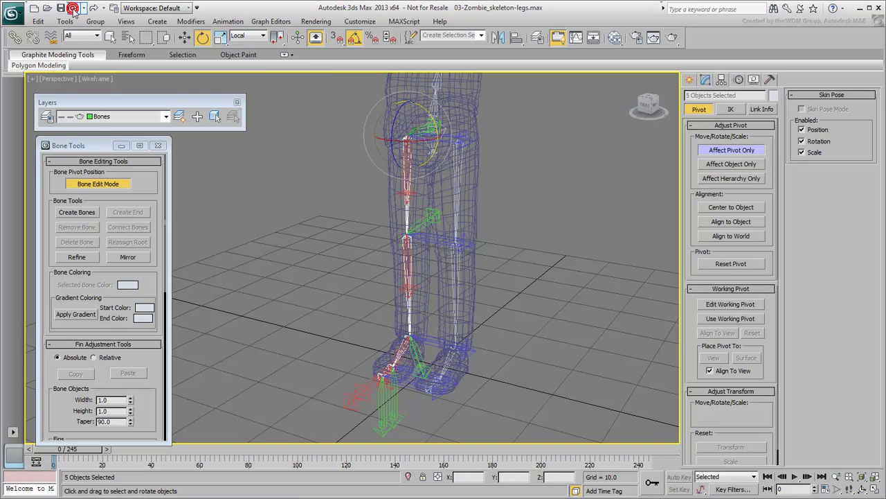
Enter a 180° Y offset to flip the five bones' pivots
{"action": "left_click", "coordinate": [438, 477]}
{"action": "double_click", "coordinate": [504, 477]}
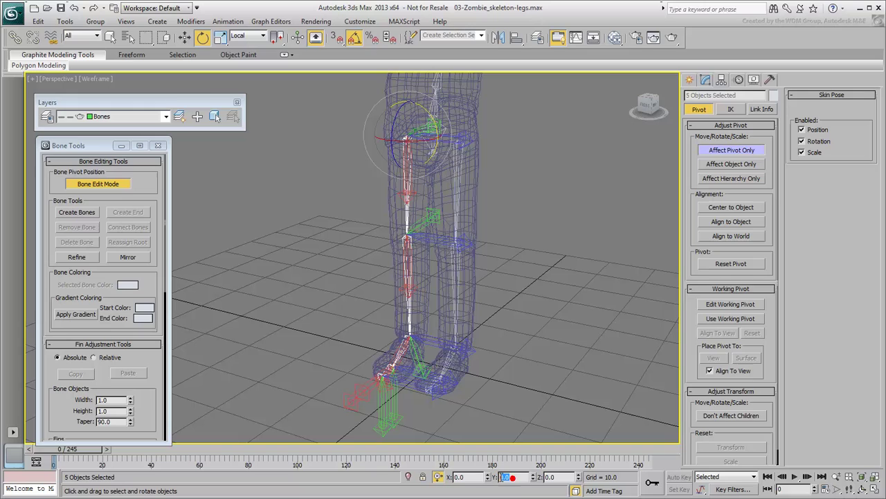
{"action": "type", "text": "180"}
{"action": "key", "text": "Return"}
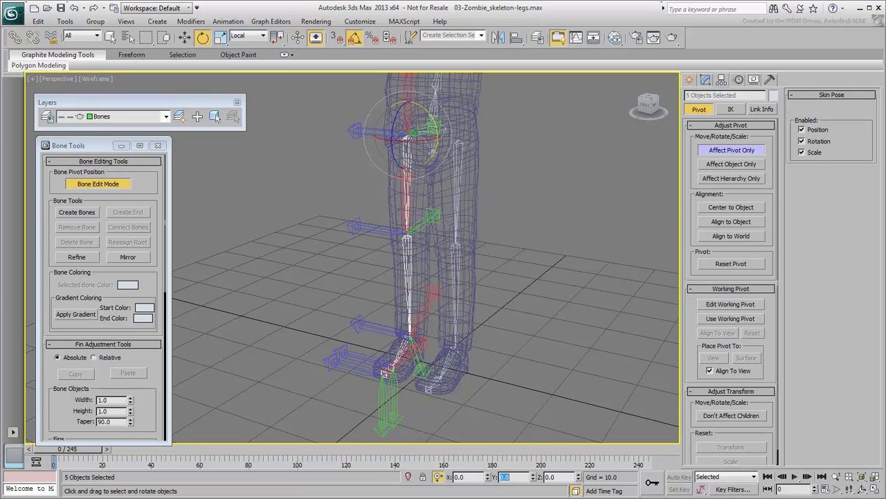
Turn off Affect Pivot Only, select both thighs, and test-rotate them, ending at -25° about X
{"action": "left_click", "coordinate": [735, 151]}
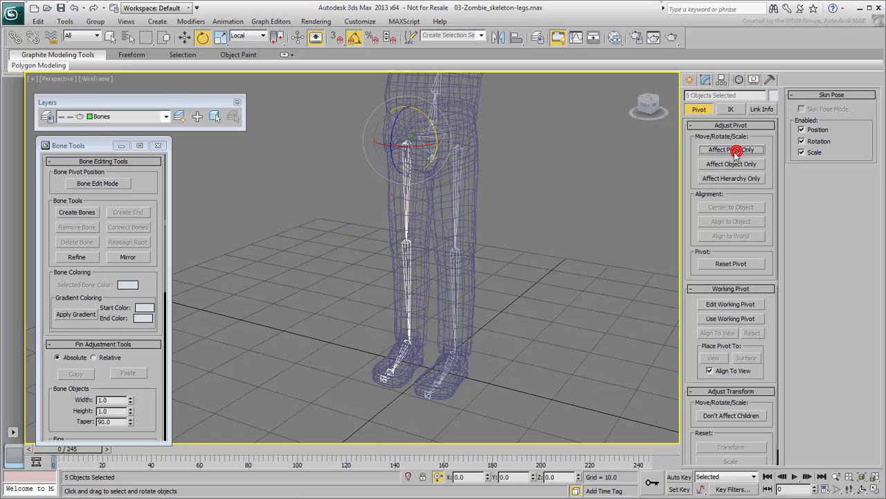
{"action": "left_click", "coordinate": [585, 244]}
{"action": "left_click_drag", "start_coordinate": [533, 192], "coordinate": [398, 203]}
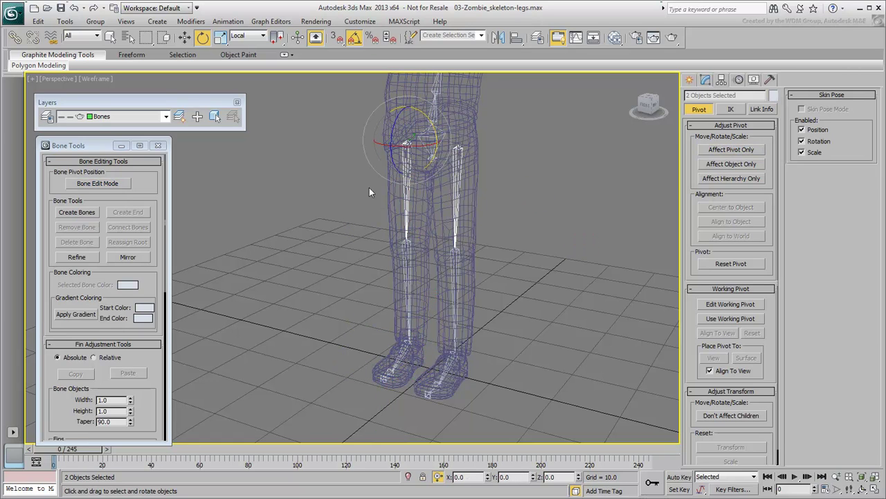
{"action": "mouse_move", "coordinate": [431, 122]}
{"action": "left_mouse_down"}
{"action": "mouse_move", "coordinate": [416, 145]}
{"action": "mouse_move", "coordinate": [405, 154]}
{"action": "mouse_move", "coordinate": [426, 124]}
{"action": "mouse_move", "coordinate": [391, 158]}
{"action": "mouse_move", "coordinate": [430, 123]}
{"action": "left_mouse_up"}
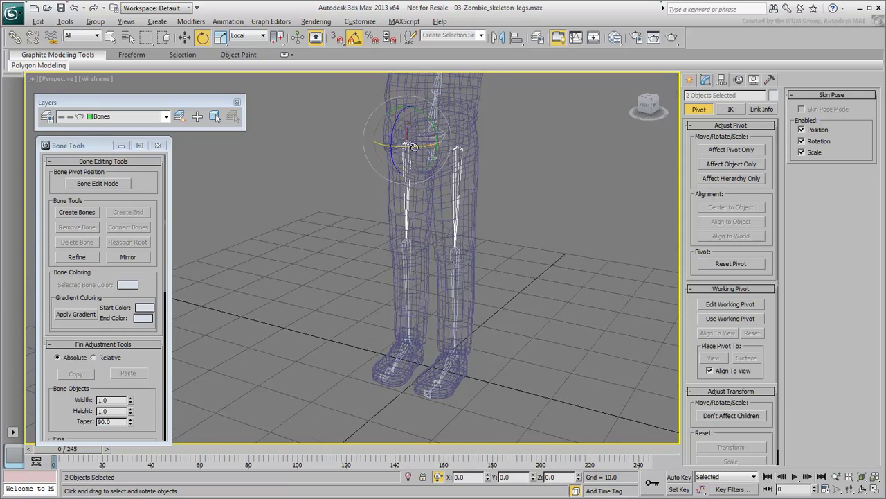
{"action": "middle_click_drag", "start_coordinate": [420, 146], "coordinate": [397, 211]}
{"action": "scroll", "coordinate": [397, 211], "scroll_direction": "up", "scroll_amount": 5}
{"action": "left_click_drag", "start_coordinate": [371, 227], "coordinate": [370, 229]}
{"action": "scroll", "coordinate": [371, 227], "scroll_direction": "down", "scroll_amount": 6}
{"action": "mouse_move", "coordinate": [458, 192]}
{"action": "left_mouse_down"}
{"action": "mouse_move", "coordinate": [444, 189]}
{"action": "mouse_move", "coordinate": [455, 192]}
{"action": "left_mouse_up"}
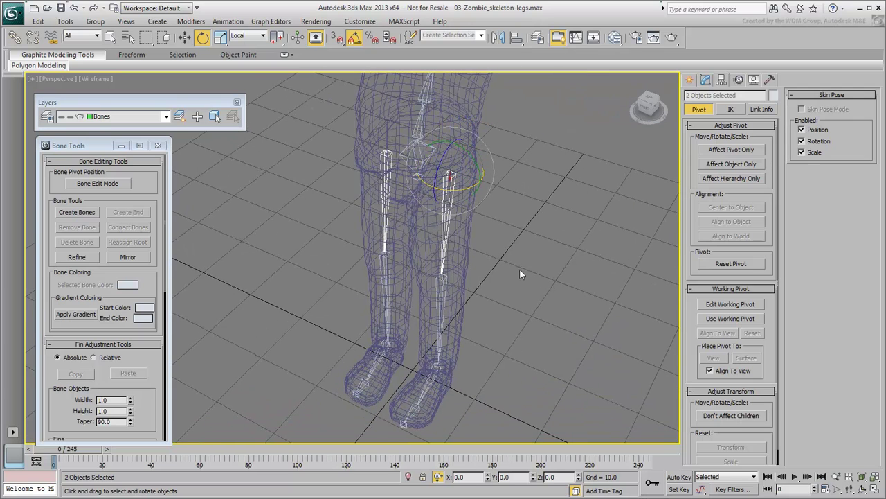
{"action": "middle_click_drag", "start_coordinate": [520, 274], "coordinate": [516, 246], "text": "alt"}
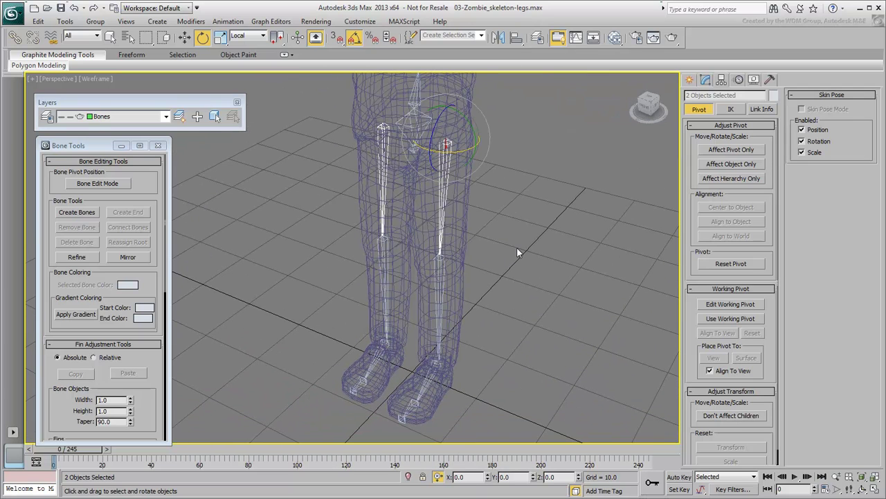
Select the right-leg chain and apply Reset Stretch to restore the bones' original lengths
{"action": "double_click", "coordinate": [384, 189]}
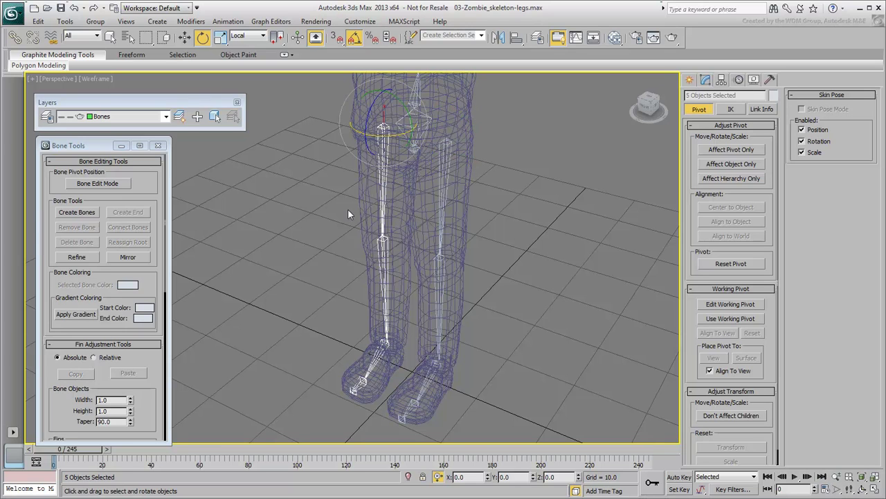
{"action": "scroll", "coordinate": [167, 403], "scroll_direction": "down", "scroll_amount": 10}
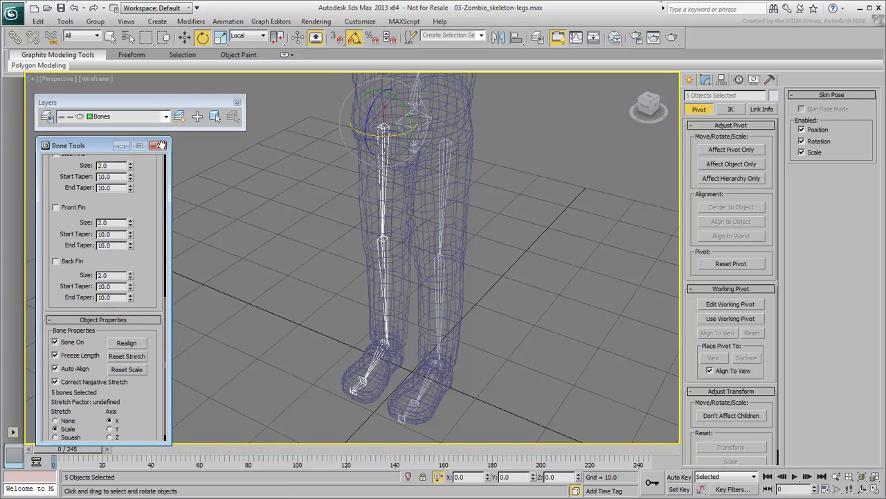
{"action": "left_click", "coordinate": [126, 356]}
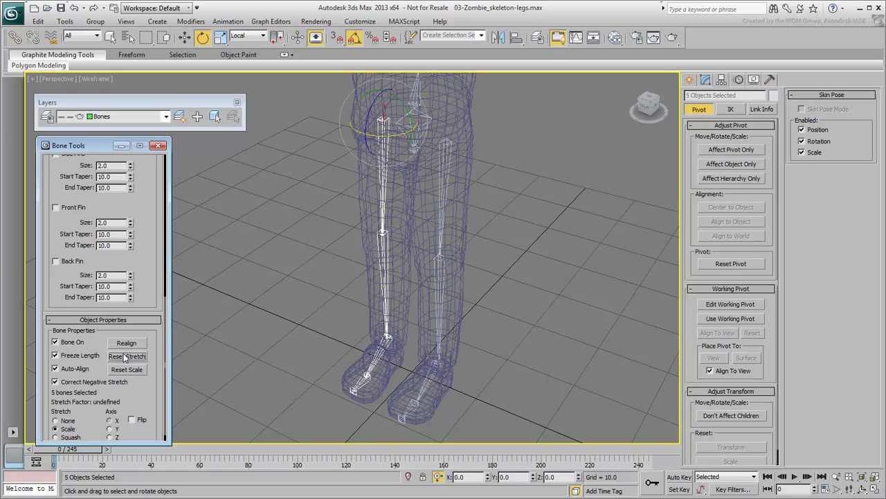
{"action": "scroll", "coordinate": [371, 261], "scroll_direction": "up", "scroll_amount": 10}
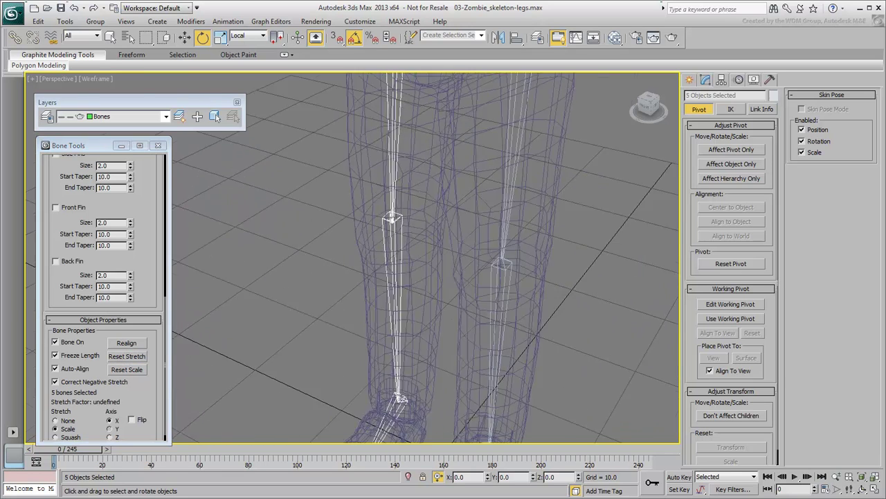
{"action": "mouse_move", "coordinate": [348, 371]}
{"action": "middle_mouse_down"}
{"action": "mouse_move", "coordinate": [346, 256]}
{"action": "mouse_move", "coordinate": [417, 295]}
{"action": "middle_mouse_up"}
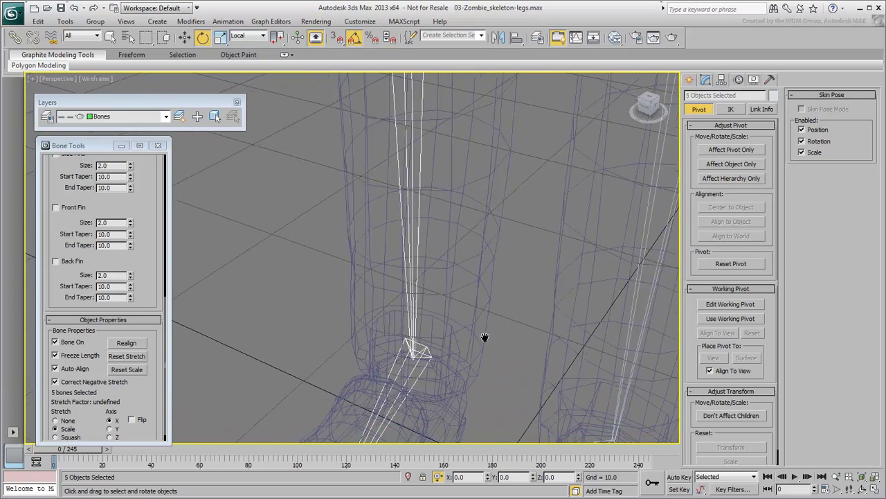
{"action": "middle_click_drag", "start_coordinate": [483, 337], "coordinate": [328, 192]}
{"action": "scroll", "coordinate": [329, 192], "scroll_direction": "down", "scroll_amount": 3}
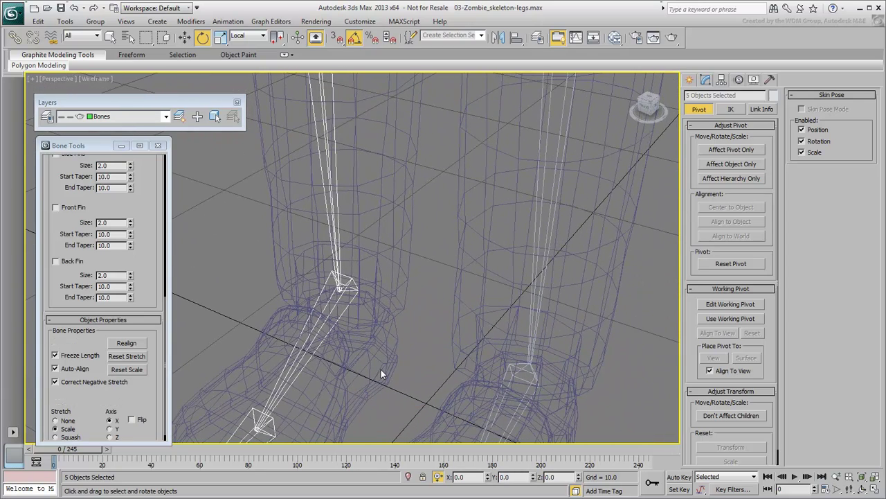
{"action": "scroll", "coordinate": [429, 213], "scroll_direction": "up", "scroll_amount": 3}
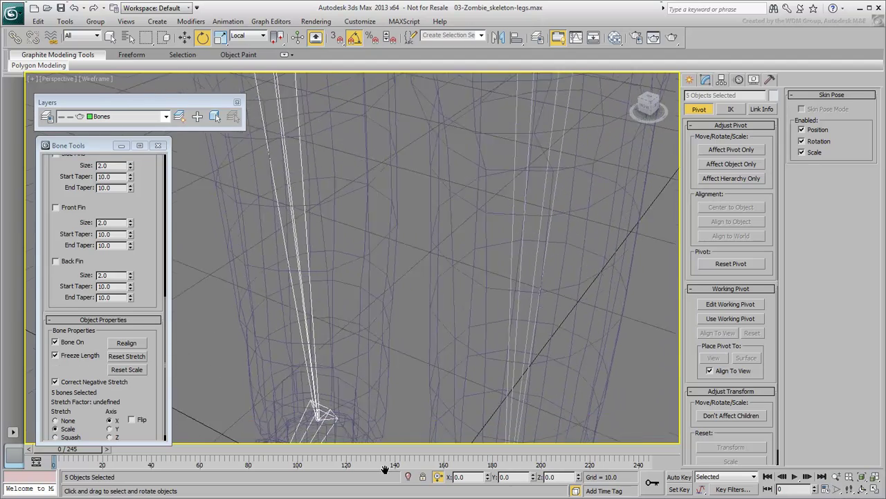
{"action": "middle_click_drag", "start_coordinate": [342, 263], "coordinate": [348, 347]}
{"action": "key", "text": "z"}
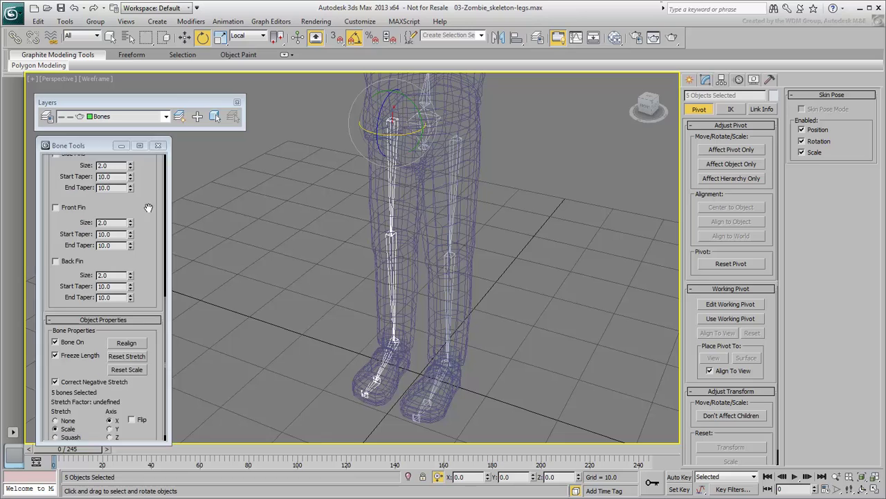
{"action": "scroll", "coordinate": [148, 207], "scroll_direction": "up", "scroll_amount": 6}
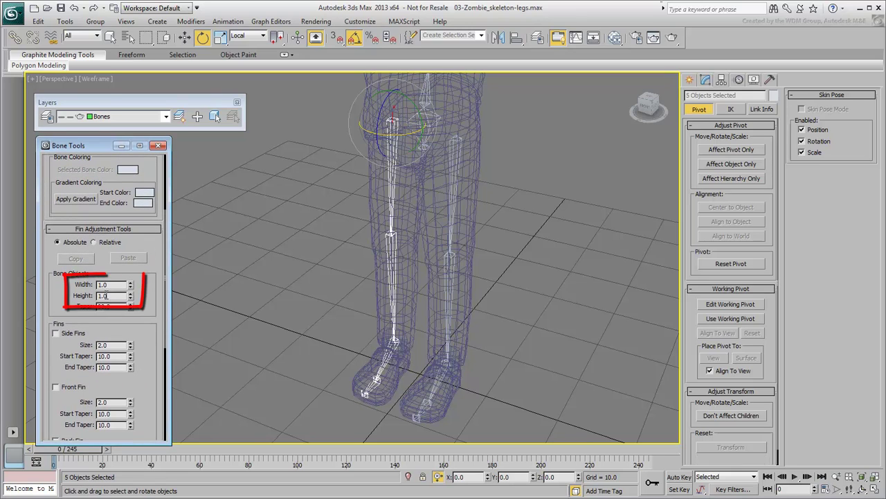
Set the Bone Objects width and height to -1.0
{"action": "double_click", "coordinate": [110, 284]}
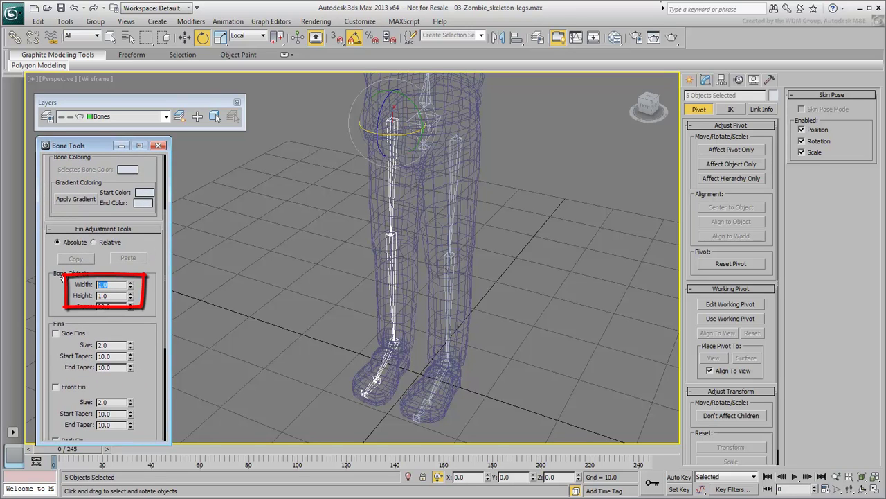
{"action": "key", "text": "Tab"}
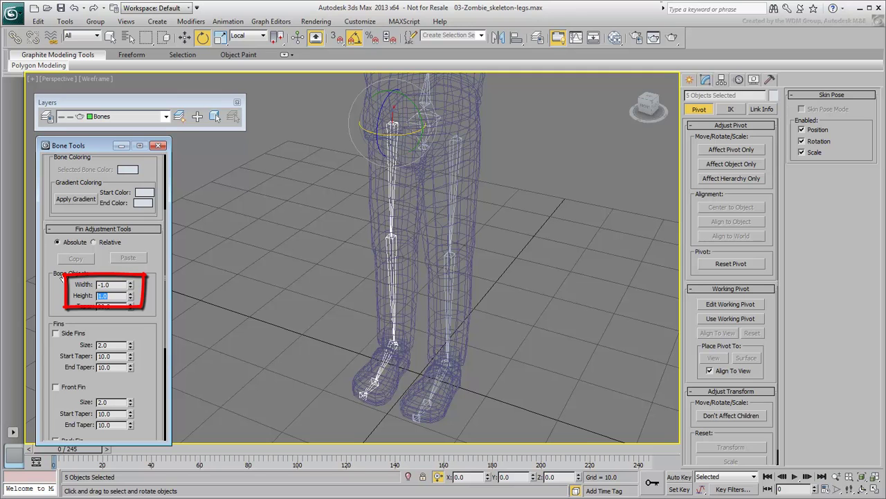
{"action": "key", "text": "Return"}
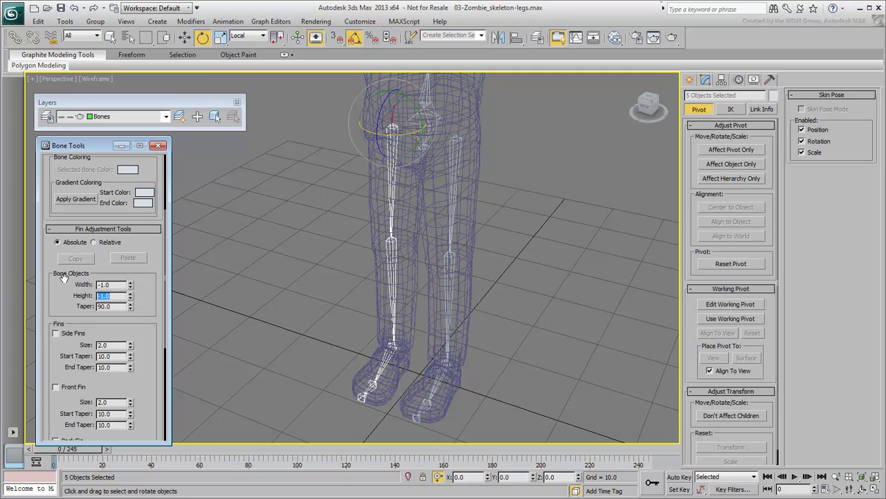
{"action": "scroll", "coordinate": [402, 248], "scroll_direction": "up", "scroll_amount": 5}
{"action": "scroll", "coordinate": [400, 313], "scroll_direction": "down", "scroll_amount": 4}
{"action": "scroll", "coordinate": [400, 313], "scroll_direction": "up", "scroll_amount": 6}
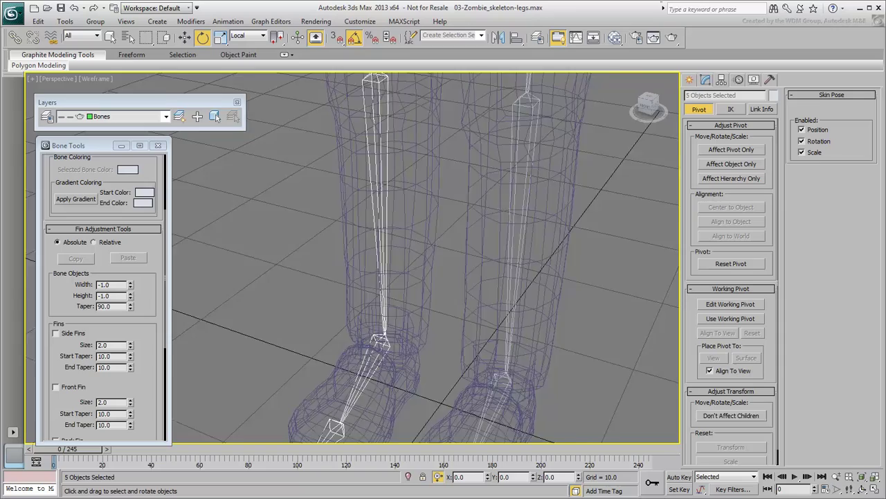
{"action": "scroll", "coordinate": [387, 378], "scroll_direction": "down", "scroll_amount": 8}
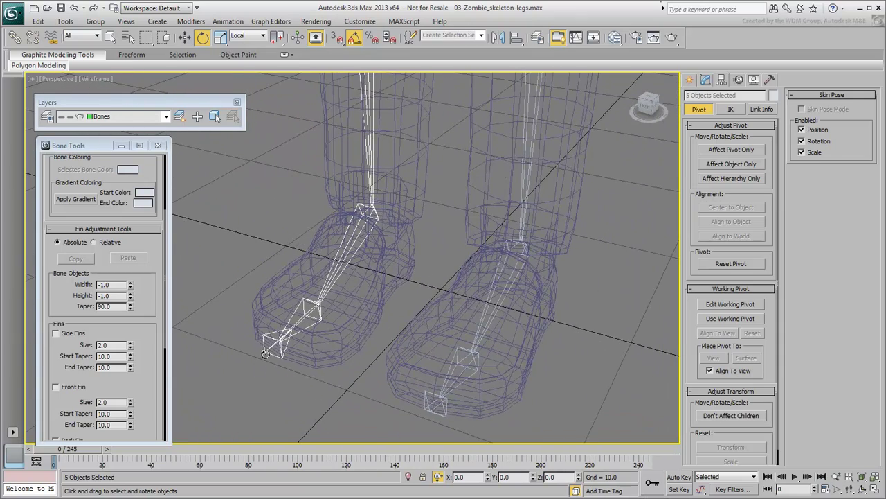
Copy the old toe nub's name, create a new end bone on zombie_r_Toe_bone, and name it zombie_r_Toe-nub_bone
{"action": "left_click", "coordinate": [268, 353]}
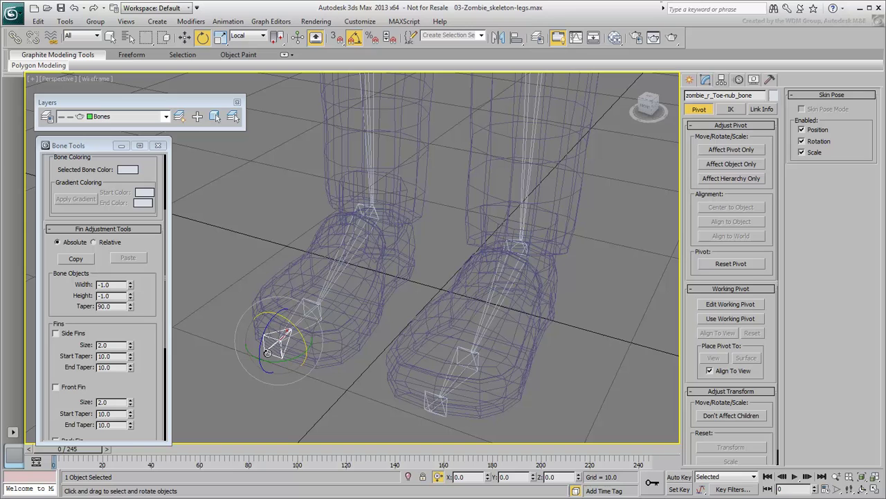
{"action": "left_click", "coordinate": [755, 95]}
{"action": "key", "text": "ctrl+c"}
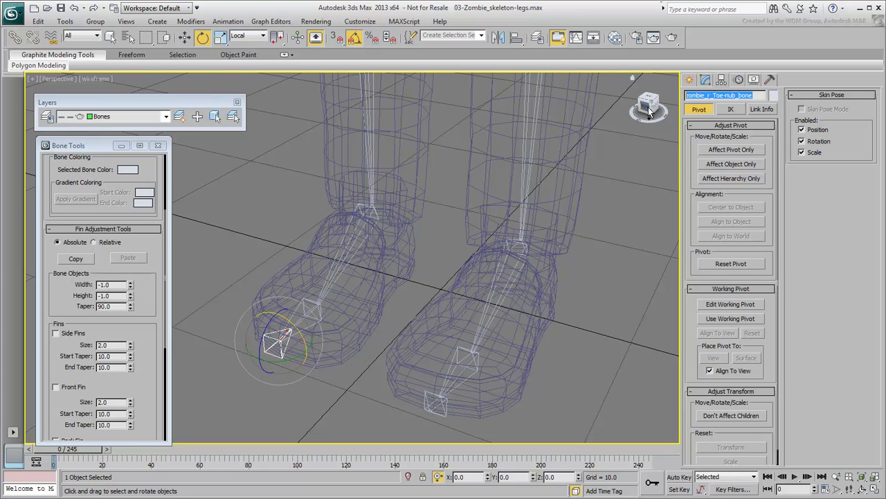
{"action": "left_click", "coordinate": [333, 341]}
{"action": "middle_click_drag", "start_coordinate": [333, 341], "coordinate": [339, 338], "text": "alt"}
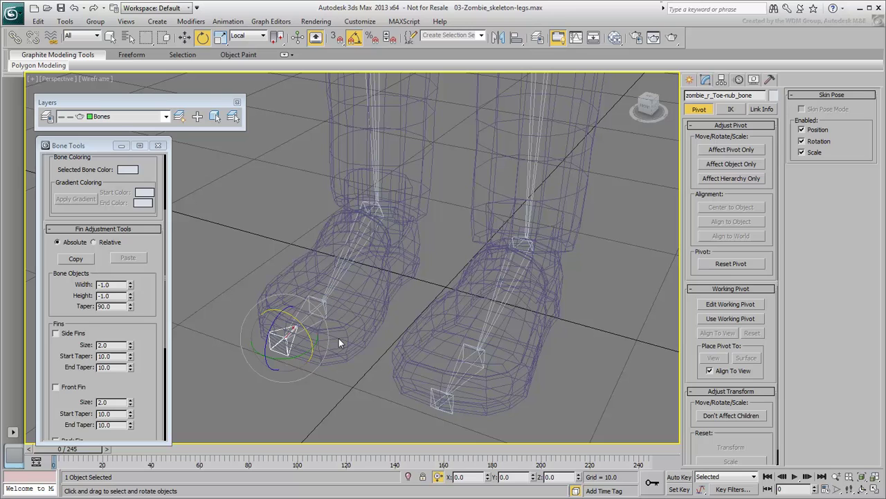
{"action": "left_click_drag", "start_coordinate": [293, 336], "coordinate": [259, 346]}
{"action": "left_click_drag", "start_coordinate": [144, 240], "coordinate": [146, 356]}
{"action": "left_click", "coordinate": [135, 218]}
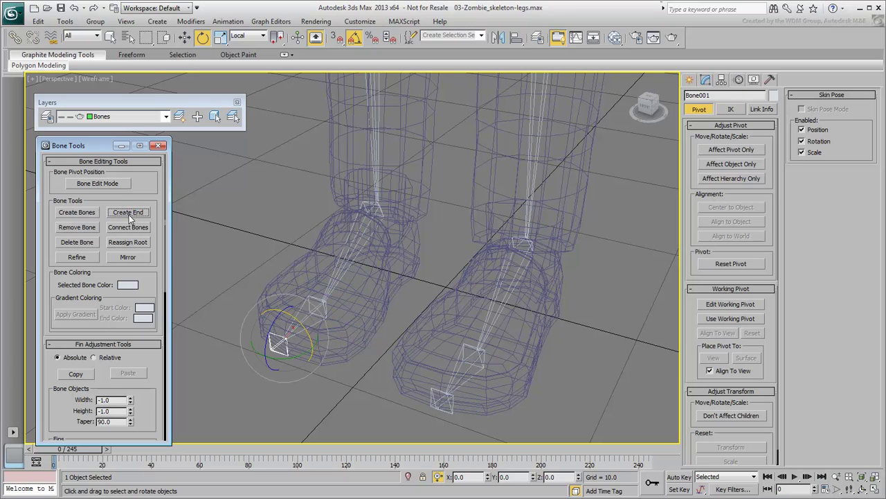
{"action": "left_click", "coordinate": [722, 94]}
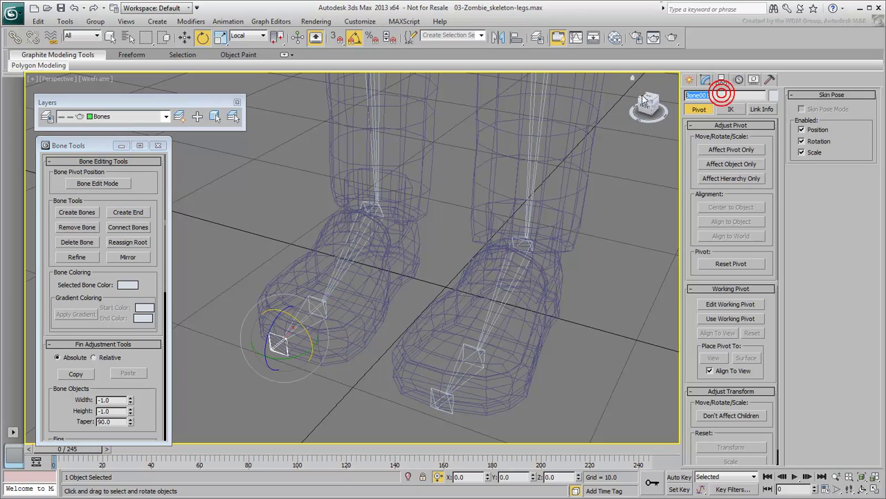
{"action": "key", "text": "ctrl+v"}
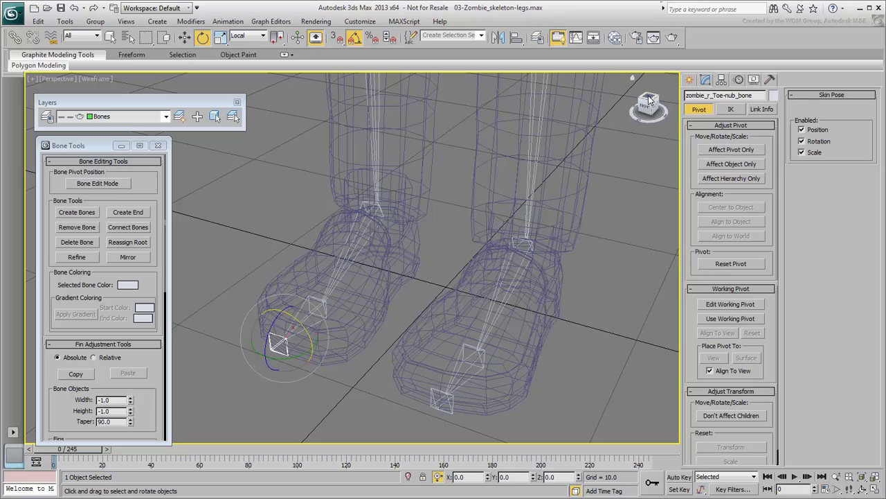
Select the Spine1 bone and both thigh bones together
{"action": "scroll", "coordinate": [567, 354], "scroll_direction": "down", "scroll_amount": 5}
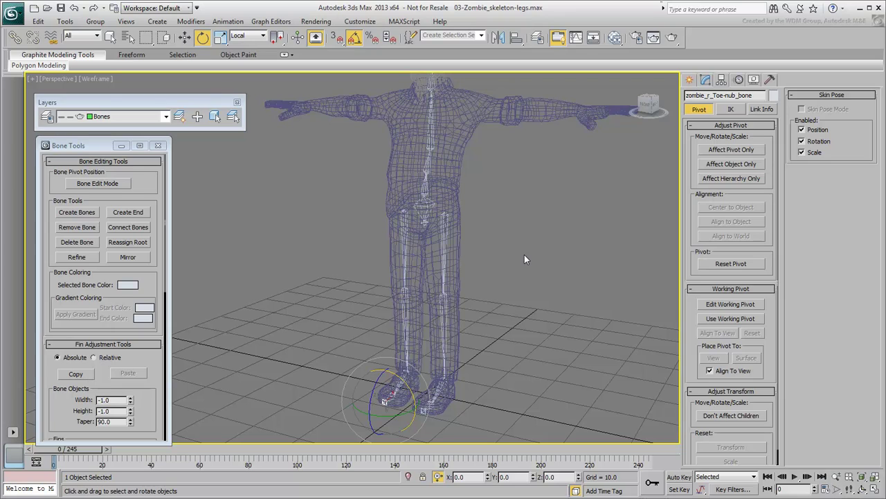
{"action": "left_click", "coordinate": [508, 201]}
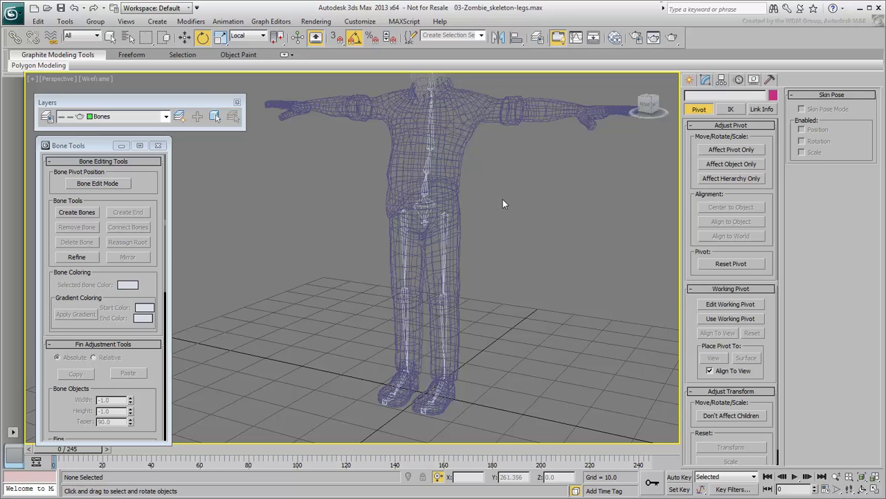
{"action": "key", "text": "w"}
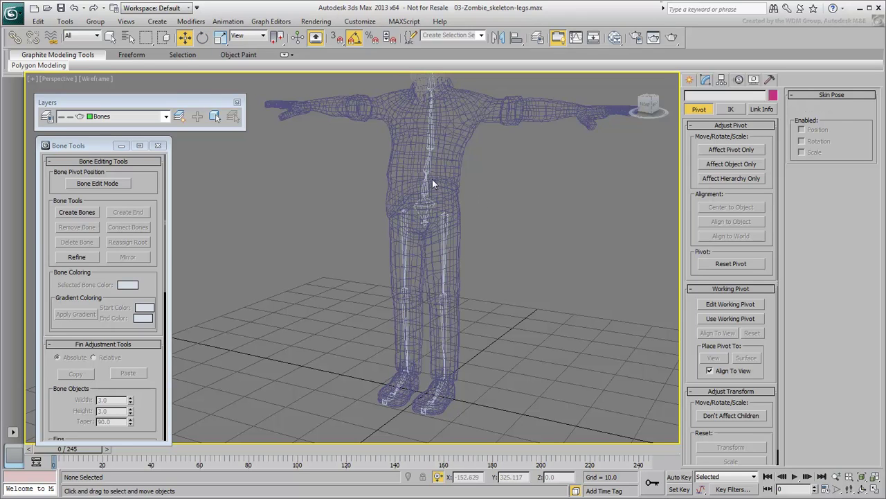
{"action": "left_click", "coordinate": [426, 187]}
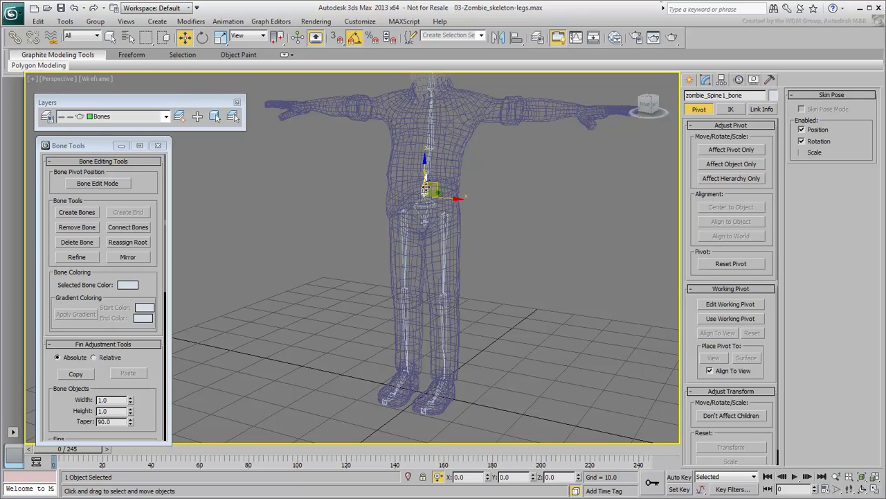
{"action": "left_click", "coordinate": [447, 242], "text": "ctrl"}
{"action": "left_click", "coordinate": [408, 242], "text": "ctrl"}
Link the selected Spine1 and thigh bones to zombie_Pelvis_bone as their parent
{"action": "scroll", "coordinate": [408, 239], "scroll_direction": "up", "scroll_amount": 5}
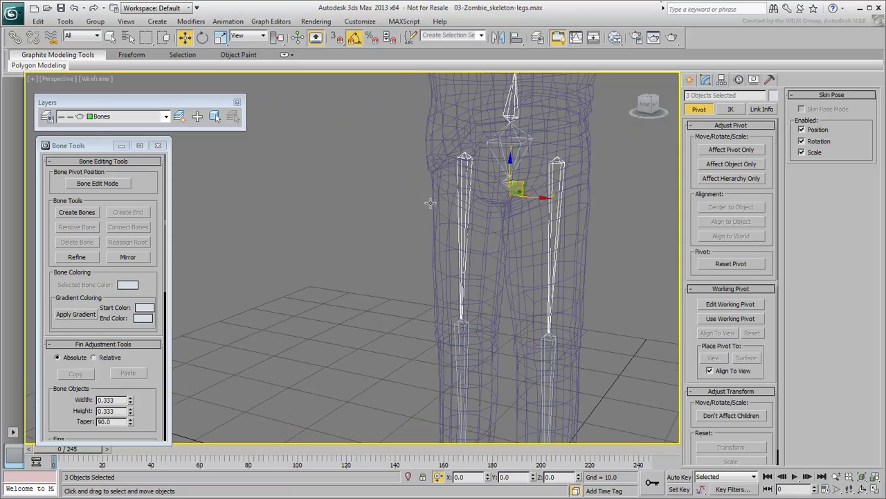
{"action": "middle_click_drag", "start_coordinate": [456, 198], "coordinate": [349, 252]}
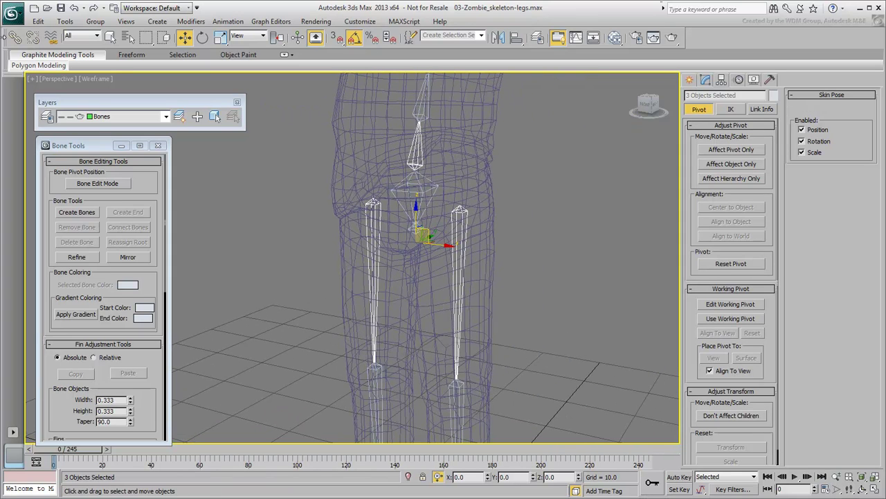
{"action": "left_click", "coordinate": [15, 38]}
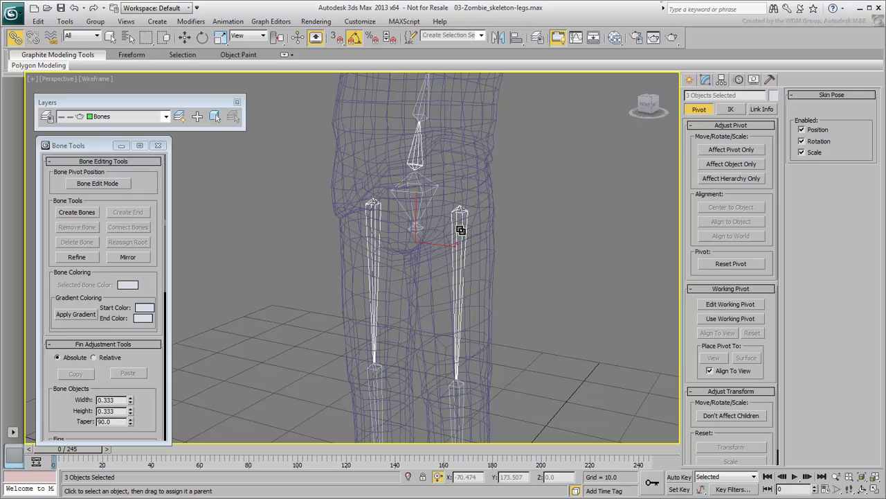
{"action": "left_click_drag", "start_coordinate": [462, 229], "coordinate": [419, 191]}
{"action": "middle_click_drag", "start_coordinate": [389, 235], "coordinate": [375, 218]}
Test-move the pelvis to confirm the spine and legs follow, then cancel the move
{"action": "scroll", "coordinate": [375, 218], "scroll_direction": "down", "scroll_amount": 6}
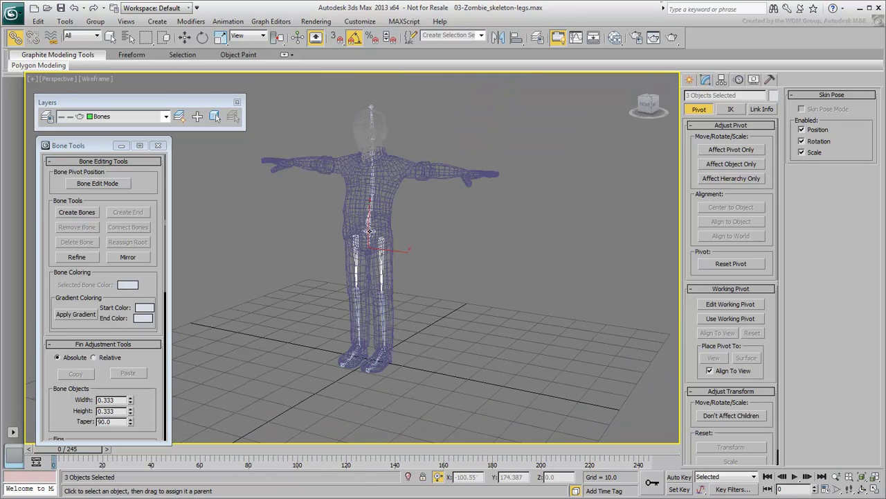
{"action": "left_click", "coordinate": [369, 230]}
{"action": "right_click", "coordinate": [425, 232]}
{"action": "left_click", "coordinate": [381, 244]}
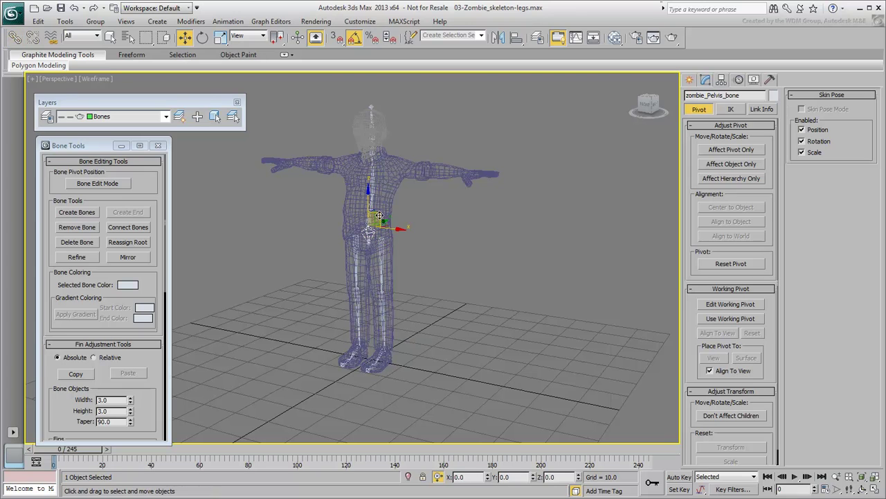
{"action": "left_click_drag", "start_coordinate": [379, 216], "coordinate": [403, 198]}
{"action": "right_click", "coordinate": [403, 199]}
{"action": "middle_click_drag", "start_coordinate": [446, 240], "coordinate": [451, 261]}
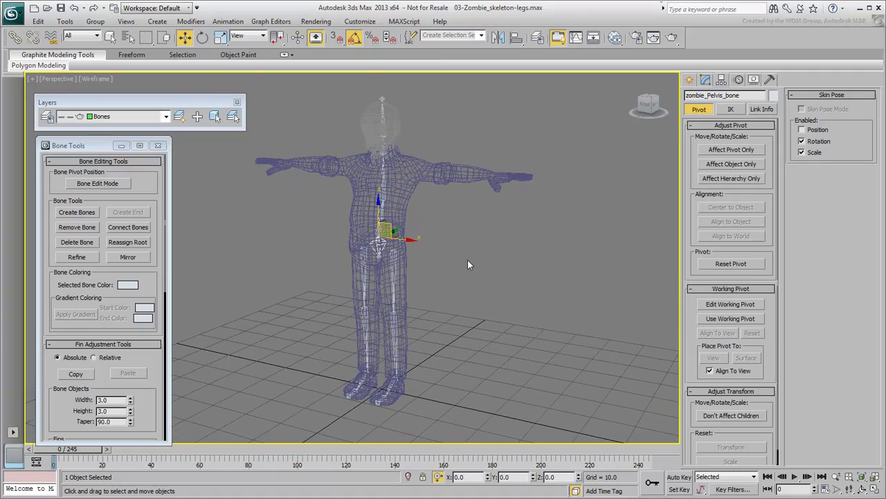